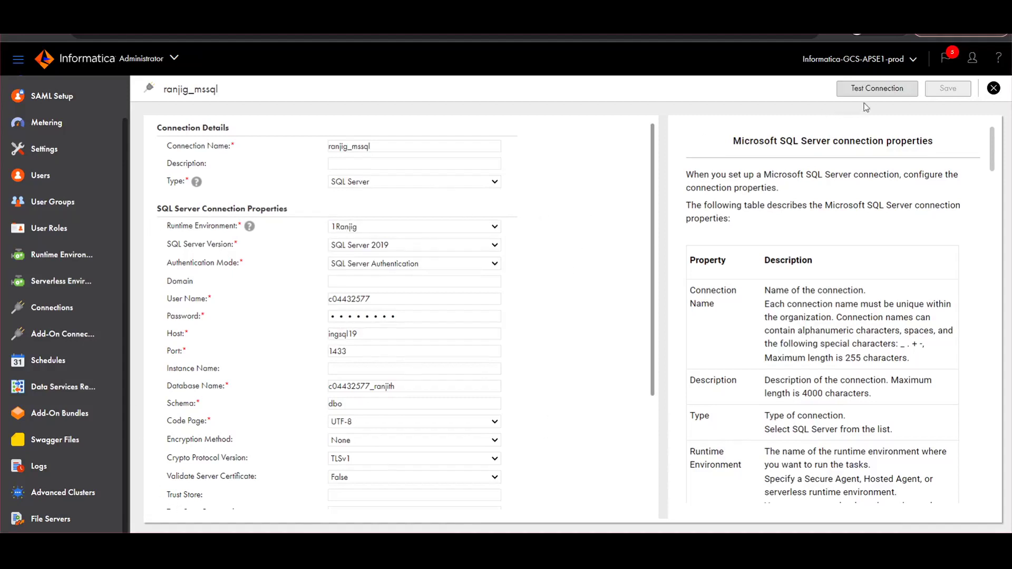
Step: Test the ranjig_mssql SQL Server connection
{"action": "left_click", "coordinate": [873, 90]}
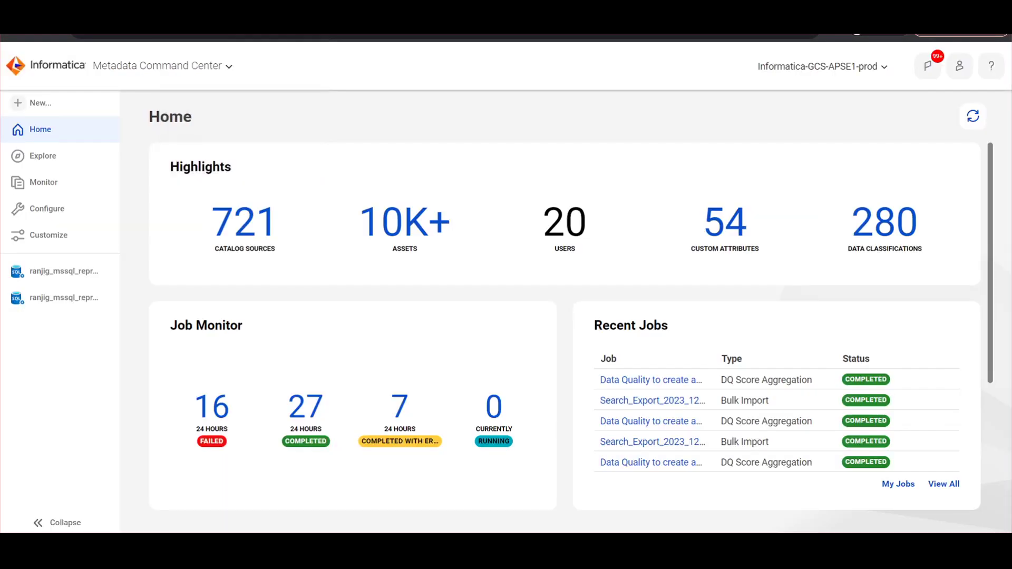
Step: Switch to Metadata Command Center and start a new Microsoft SQL Server catalog source
{"action": "left_click", "coordinate": [65, 107]}
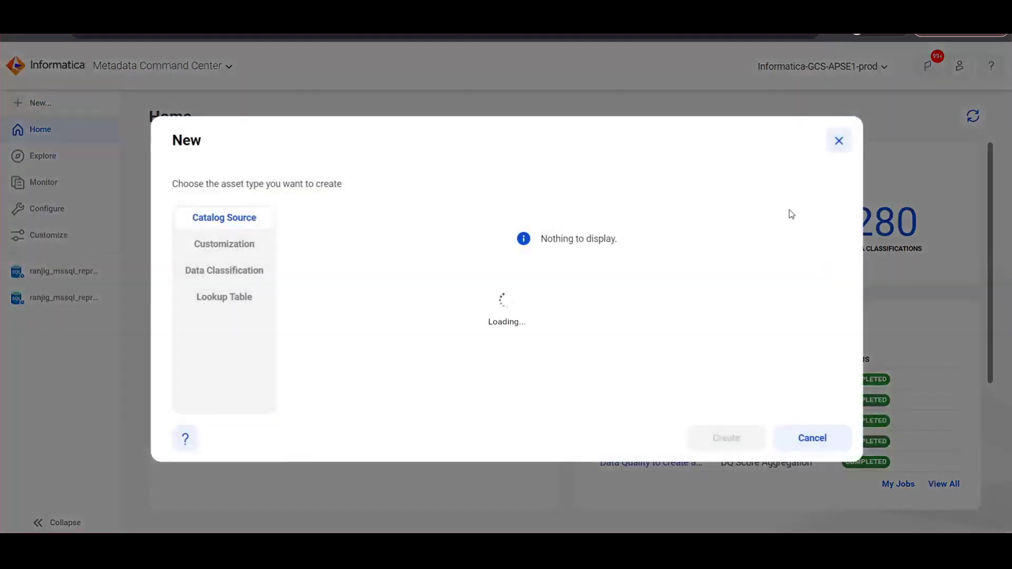
{"action": "type", "text": "sql"}
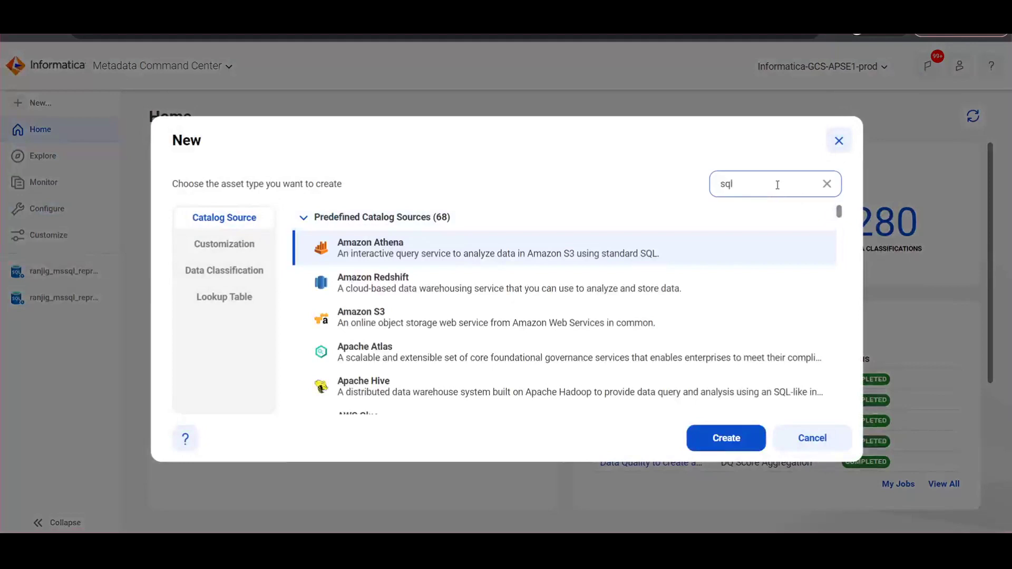
{"action": "scroll", "coordinate": [464, 332], "scroll_direction": "down", "scroll_amount": 2}
{"action": "left_click", "coordinate": [461, 330]}
{"action": "left_click", "coordinate": [726, 438]}
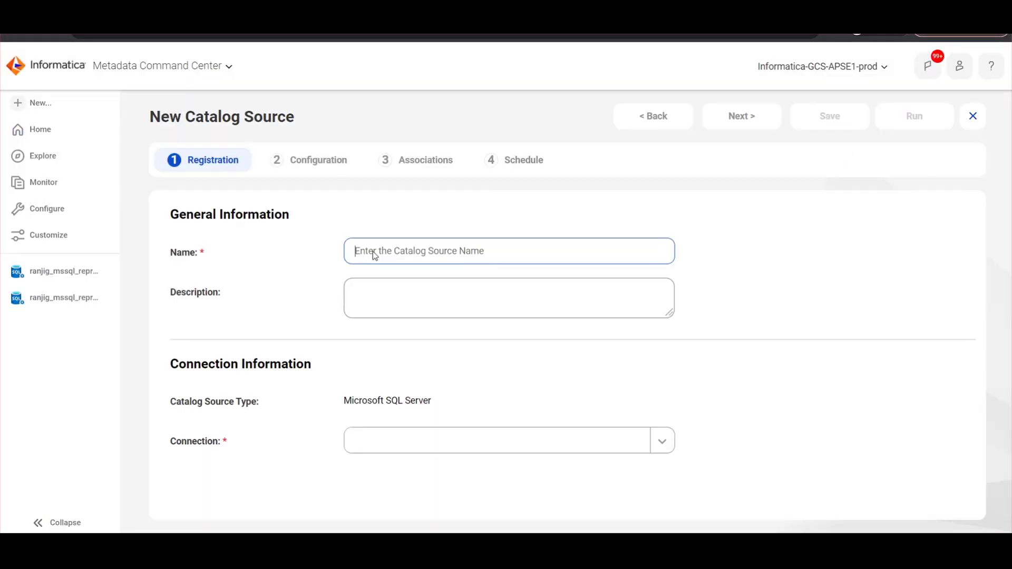
Step: Name the new catalog source sql_video_kb
{"action": "left_click", "coordinate": [373, 252]}
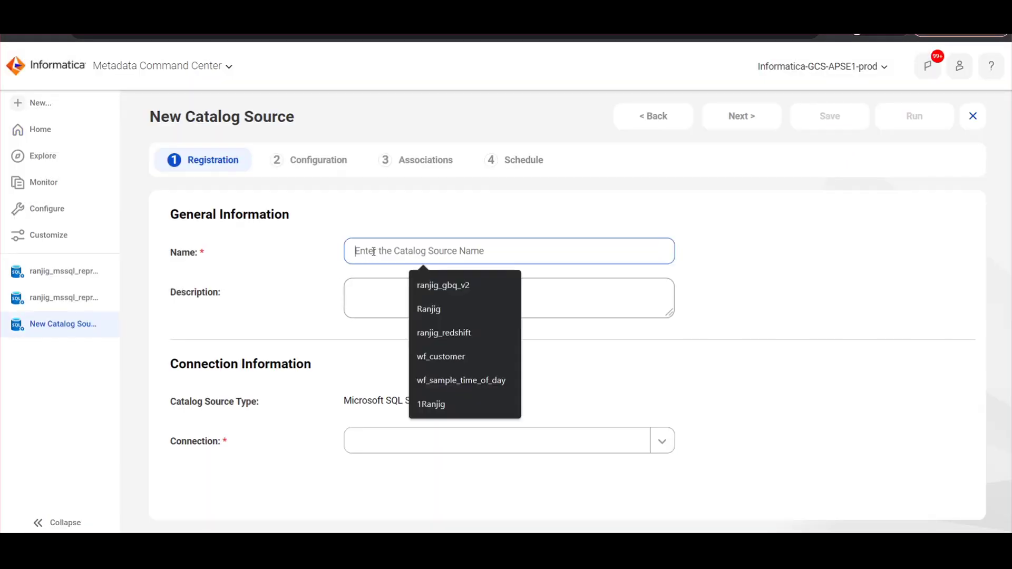
{"action": "type", "text": "sql"}
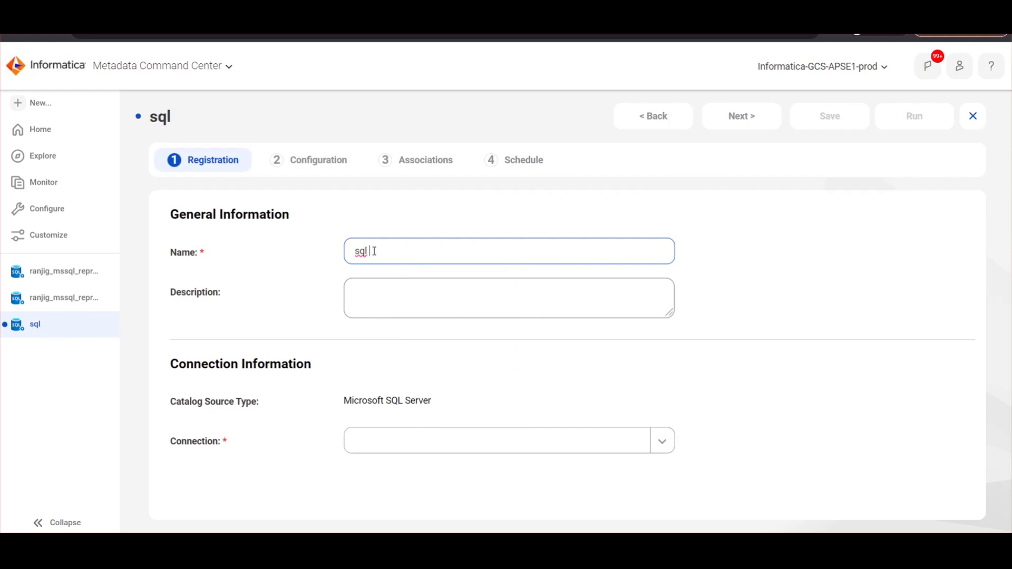
{"action": "type", "text": "_video_kb"}
Step: Assign the ranjig_mssql connection to the catalog source
{"action": "left_click", "coordinate": [483, 435]}
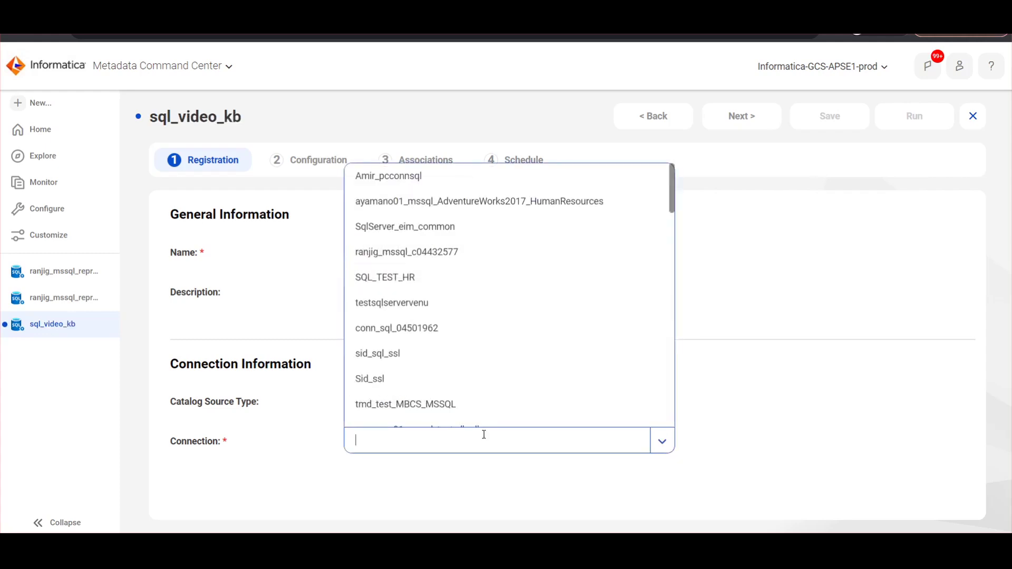
{"action": "type", "text": "ranji"}
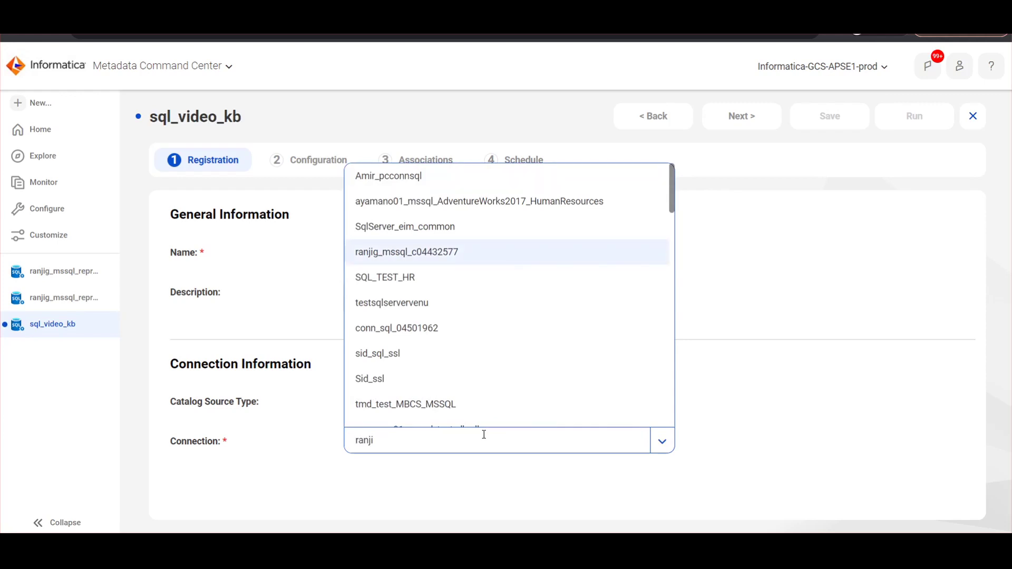
{"action": "type", "text": "g_mssql"}
{"action": "scroll", "coordinate": [458, 396], "scroll_direction": "down", "scroll_amount": 6}
{"action": "scroll", "coordinate": [459, 396], "scroll_direction": "down", "scroll_amount": 5}
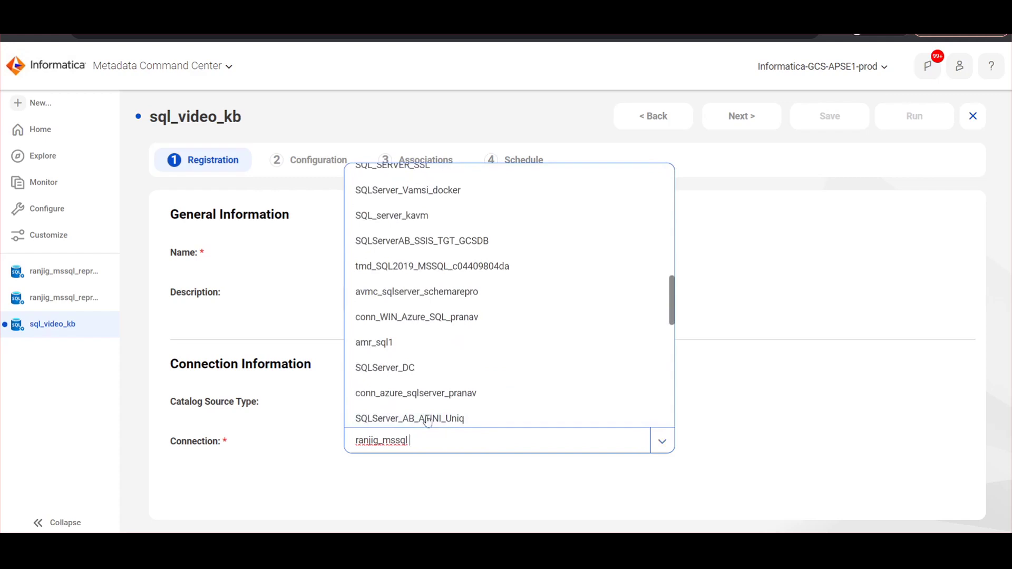
{"action": "scroll", "coordinate": [426, 402], "scroll_direction": "down", "scroll_amount": 4}
{"action": "scroll", "coordinate": [425, 402], "scroll_direction": "down", "scroll_amount": 4}
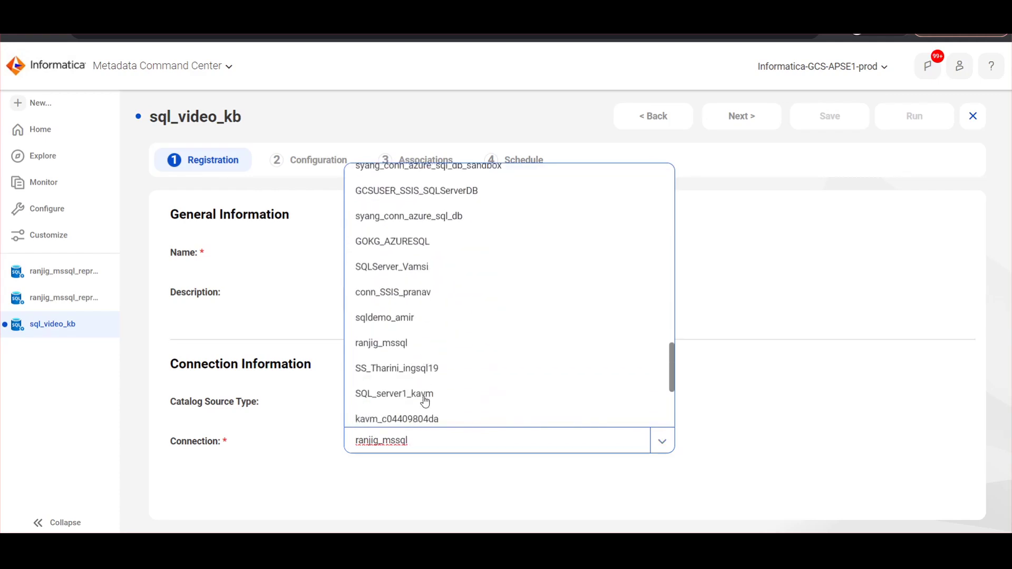
{"action": "left_click", "coordinate": [402, 301]}
{"action": "scroll", "coordinate": [369, 326], "scroll_direction": "down", "scroll_amount": 2}
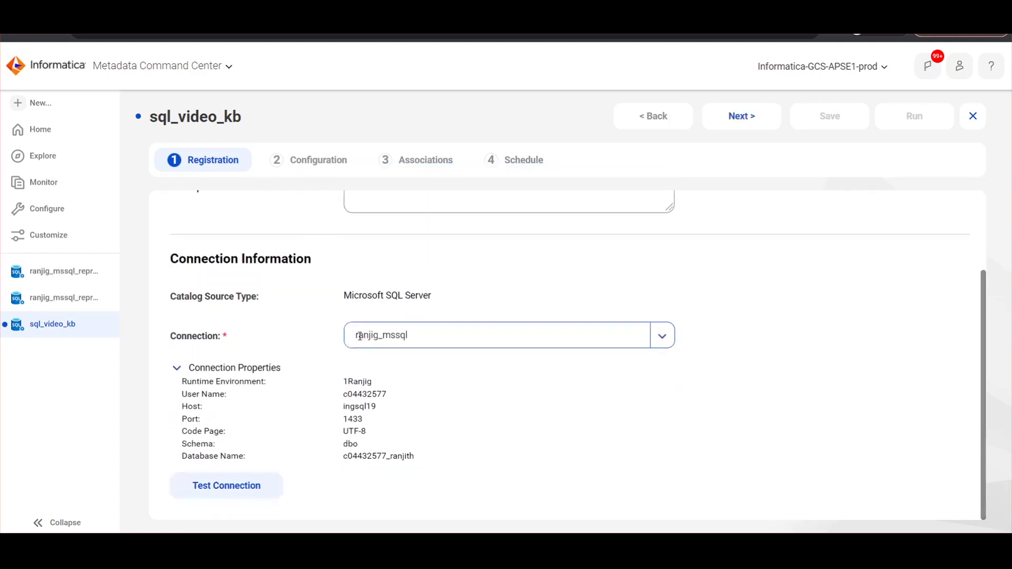
{"action": "scroll", "coordinate": [316, 379], "scroll_direction": "up", "scroll_amount": 2}
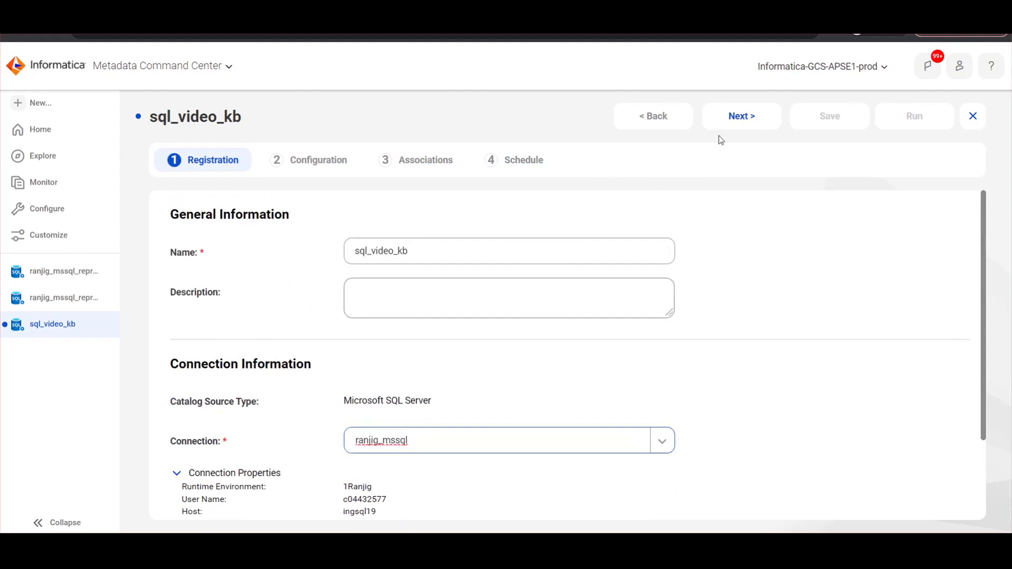
Step: Proceed to the configuration stage and set the metadata extraction runtime environment to 1Ranjig
{"action": "left_click", "coordinate": [737, 120]}
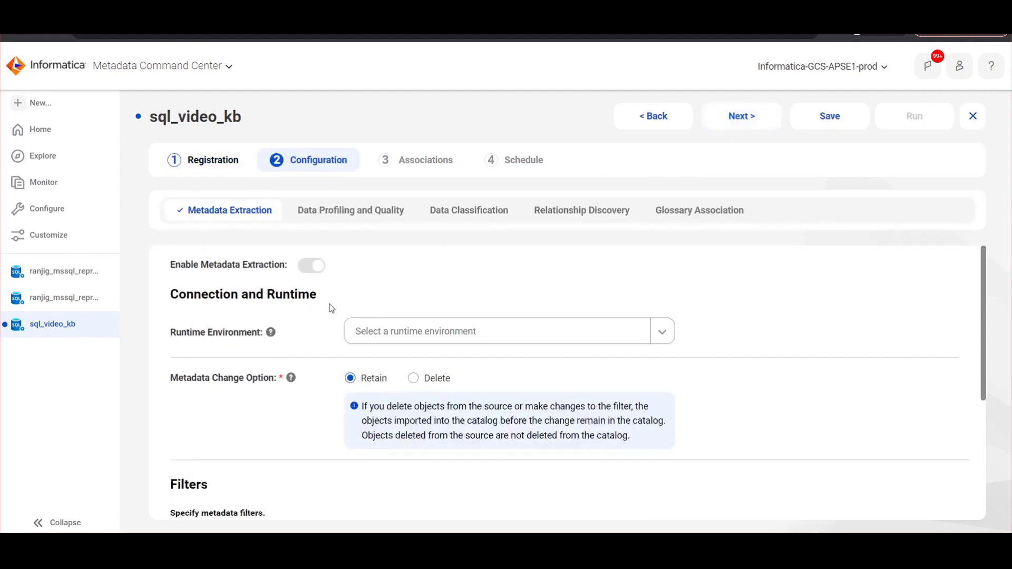
{"action": "scroll", "coordinate": [369, 327], "scroll_direction": "down", "scroll_amount": 3}
{"action": "scroll", "coordinate": [421, 343], "scroll_direction": "up", "scroll_amount": 1}
{"action": "scroll", "coordinate": [421, 343], "scroll_direction": "up", "scroll_amount": 1}
{"action": "left_click", "coordinate": [403, 329]}
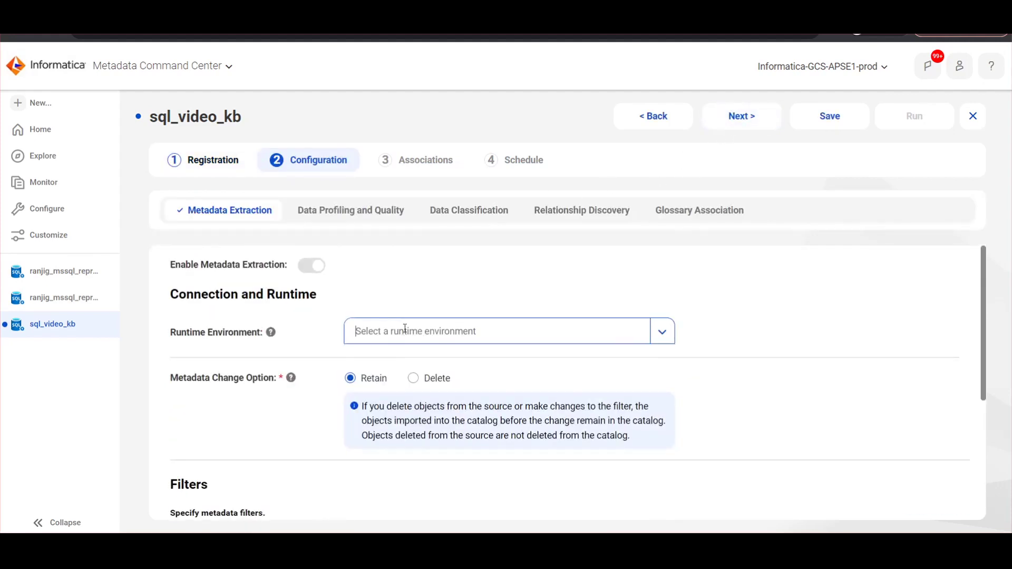
{"action": "type", "text": "1Ranjig"}
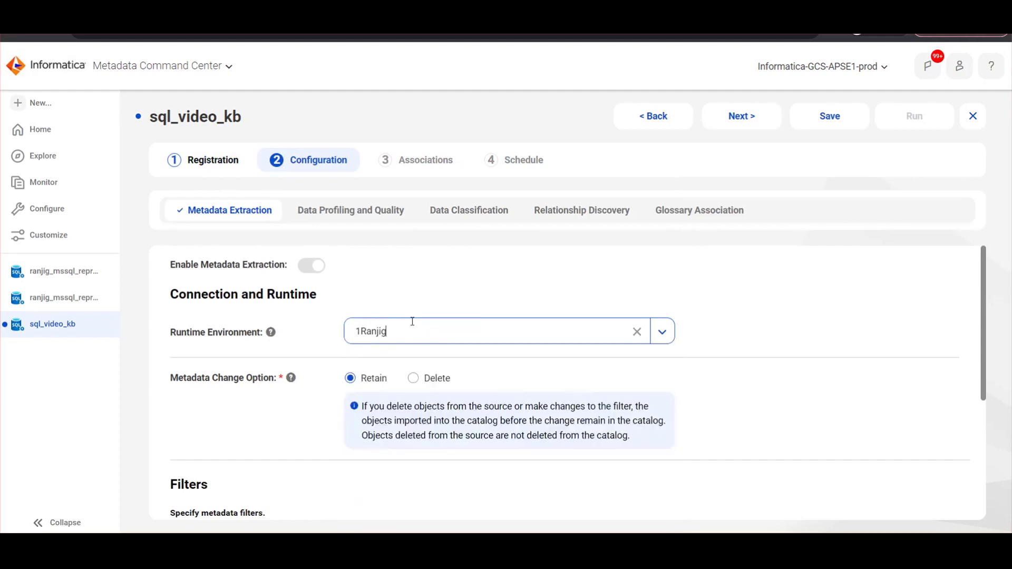
Step: Enable metadata filter conditions with an Include Metadata filter for the All object type
{"action": "scroll", "coordinate": [412, 356], "scroll_direction": "down", "scroll_amount": 3}
{"action": "left_click", "coordinate": [309, 401]}
{"action": "scroll", "coordinate": [372, 399], "scroll_direction": "down", "scroll_amount": 2}
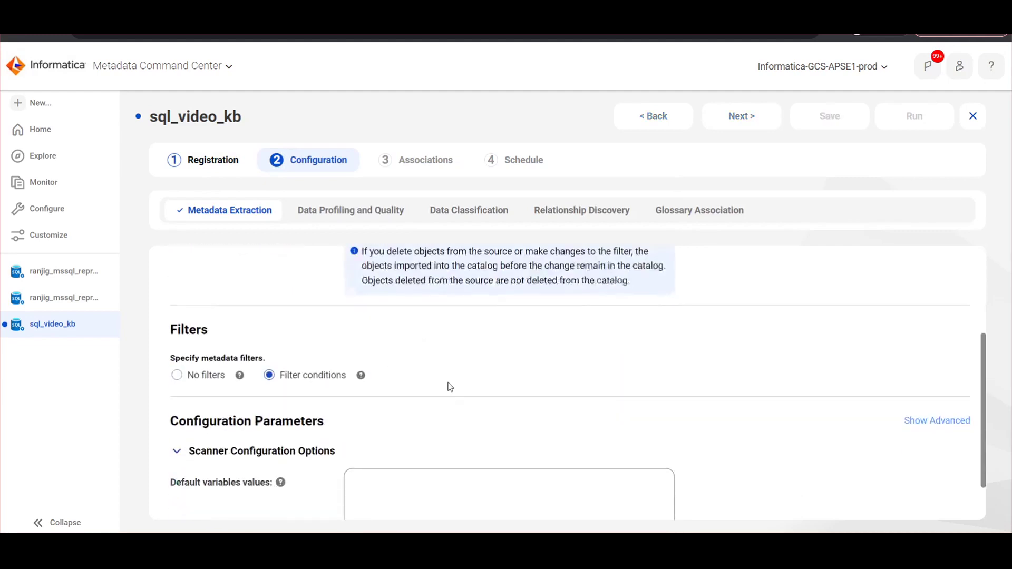
{"action": "left_click", "coordinate": [234, 395]}
{"action": "left_click", "coordinate": [226, 414]}
{"action": "left_click", "coordinate": [377, 389]}
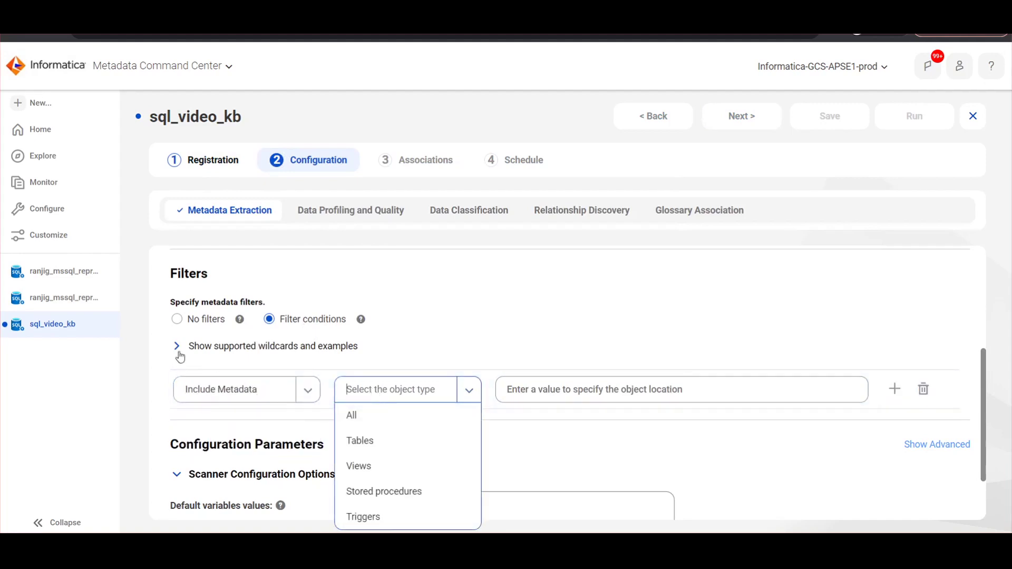
{"action": "left_click", "coordinate": [364, 416]}
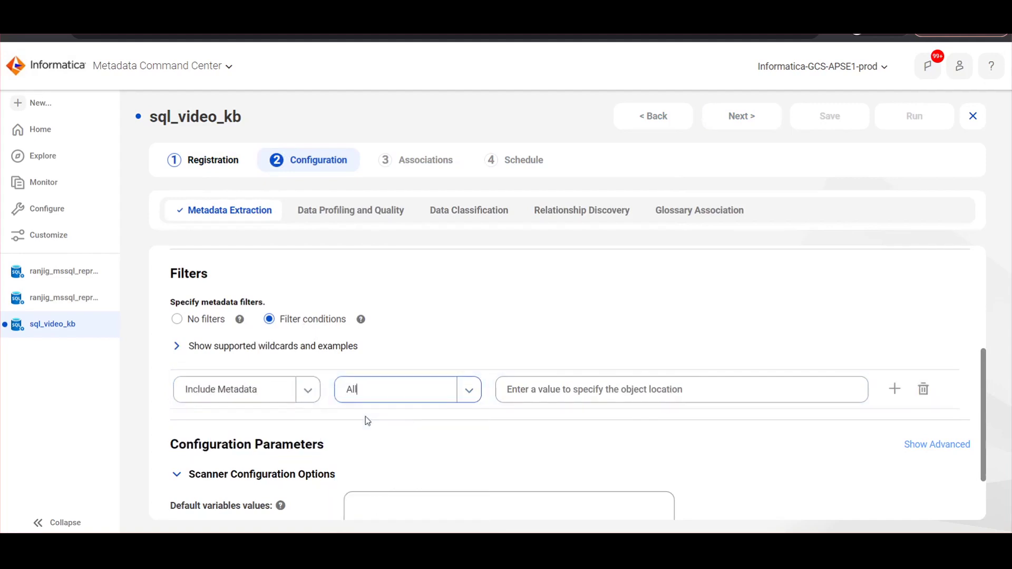
Step: Review the supported wildcards and examples for metadata filter values
{"action": "left_click", "coordinate": [178, 348]}
{"action": "scroll", "coordinate": [190, 358], "scroll_direction": "down", "scroll_amount": 3}
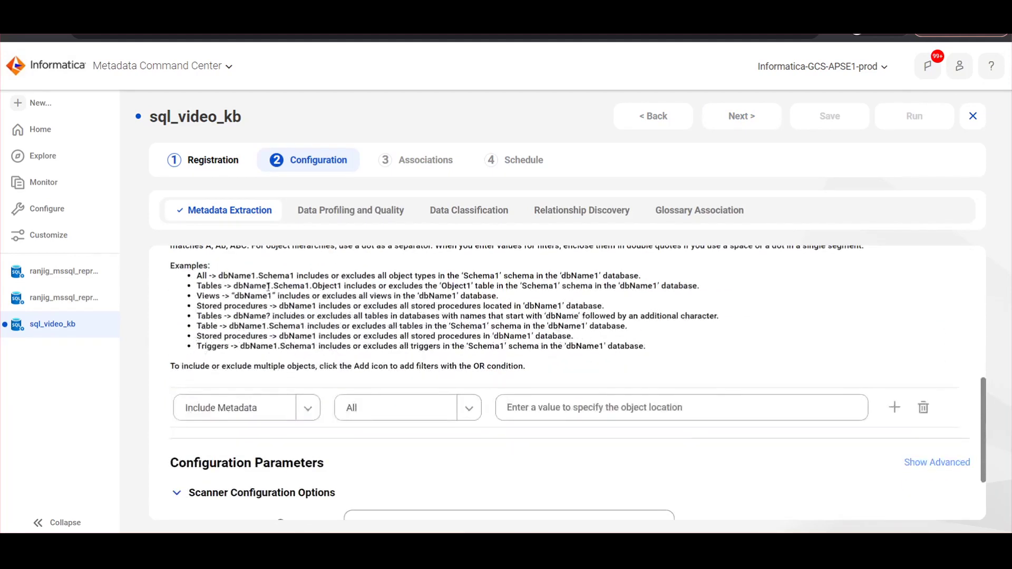
{"action": "left_click", "coordinate": [543, 407]}
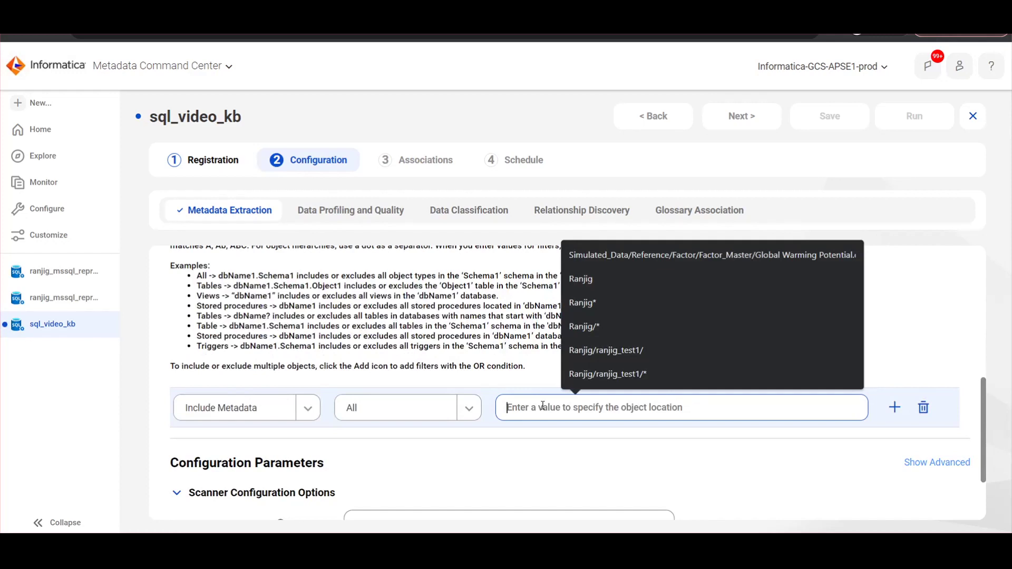
{"action": "type", "text": "db.sche"}
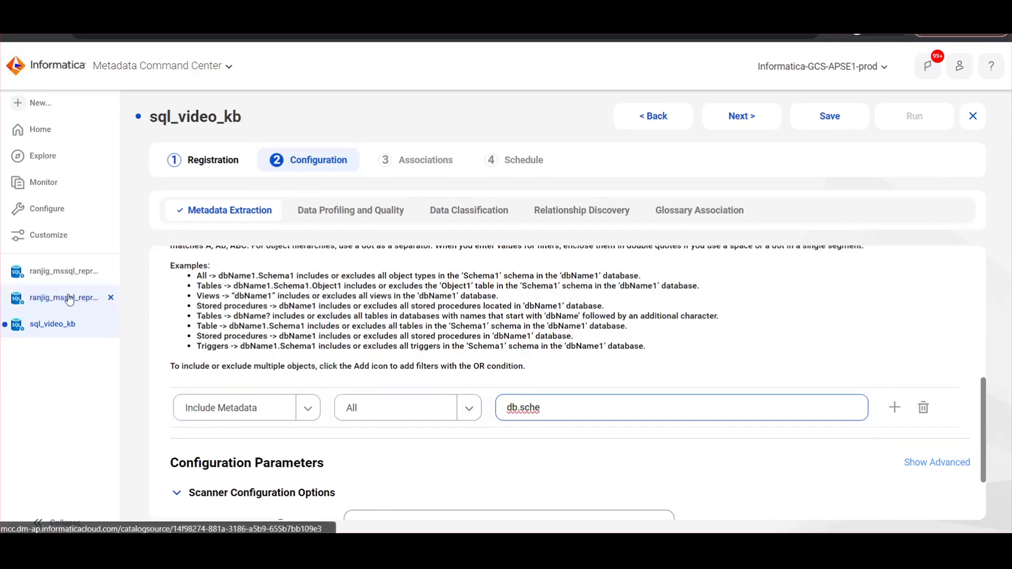
{"action": "left_click_drag", "start_coordinate": [540, 409], "coordinate": [507, 409]}
{"action": "key", "text": "BackSpace"}
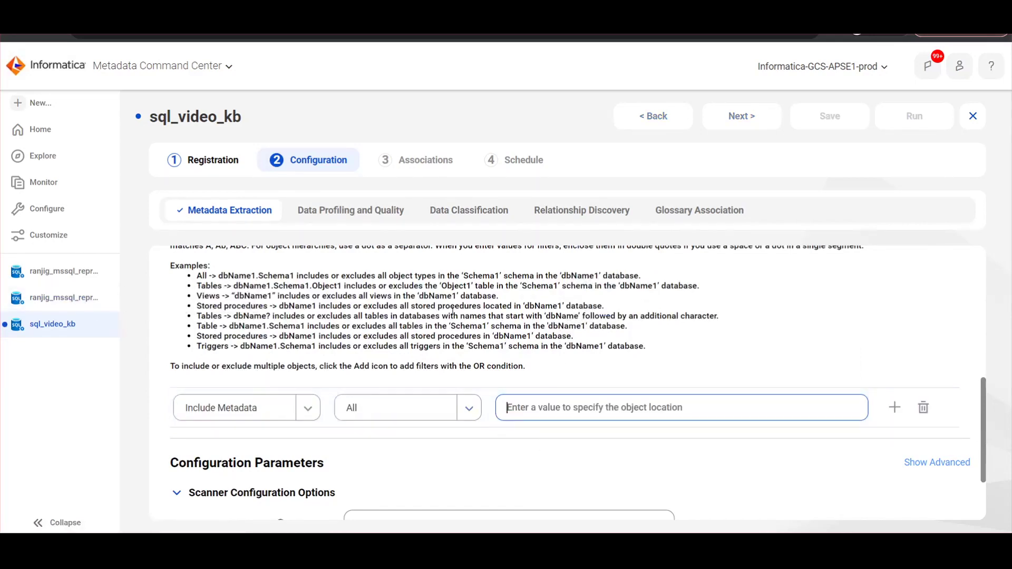
Step: Set the filter's object location to the database name copied from the connection properties, followed by .dbo
{"action": "left_click", "coordinate": [213, 161]}
{"action": "scroll", "coordinate": [482, 343], "scroll_direction": "down", "scroll_amount": 2}
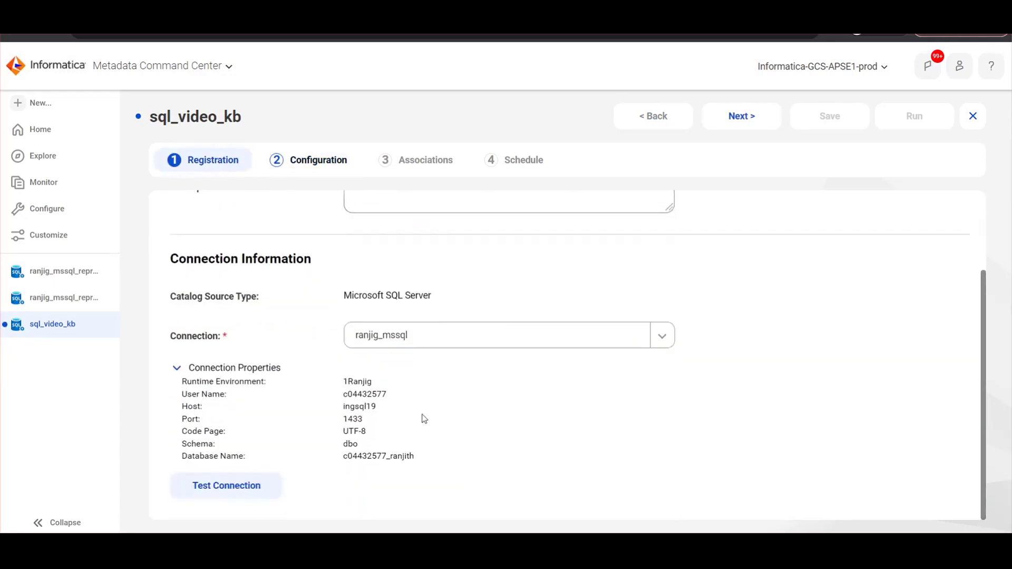
{"action": "double_click", "coordinate": [392, 456]}
{"action": "key", "text": "ctrl+c"}
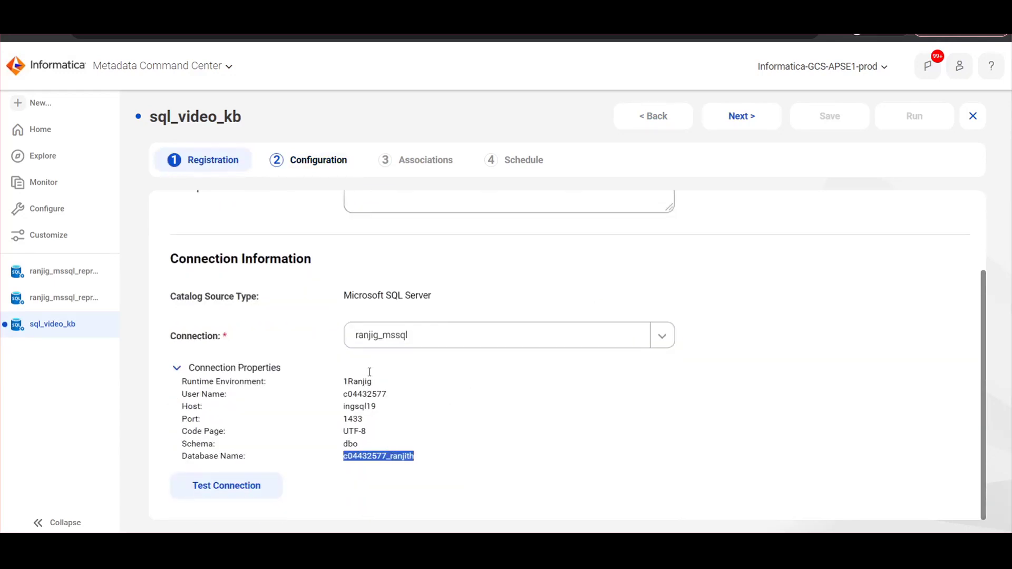
{"action": "left_click", "coordinate": [316, 164]}
{"action": "scroll", "coordinate": [475, 359], "scroll_direction": "down", "scroll_amount": 5}
{"action": "left_click", "coordinate": [536, 330]}
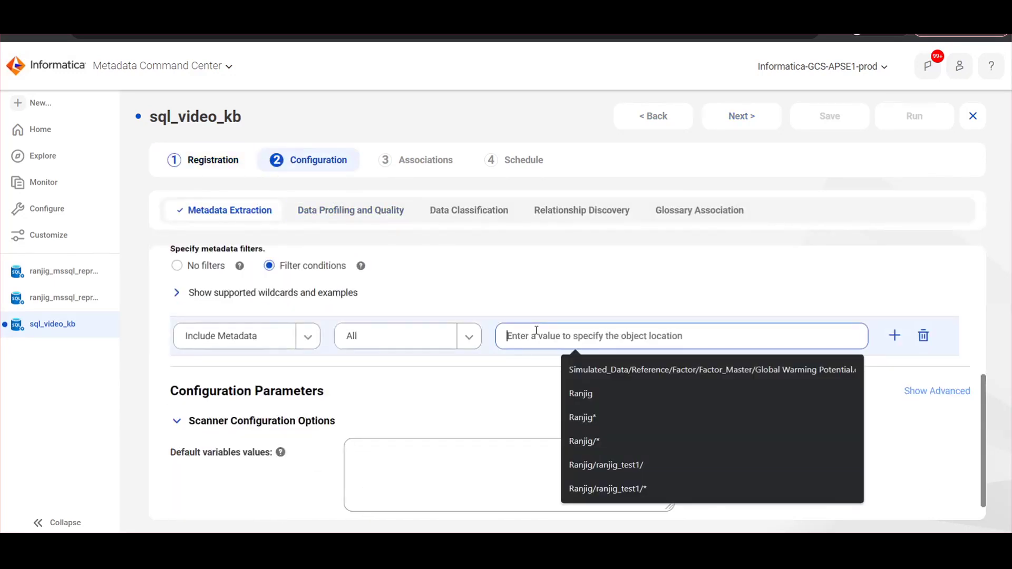
{"action": "key", "text": "ctrl+v"}
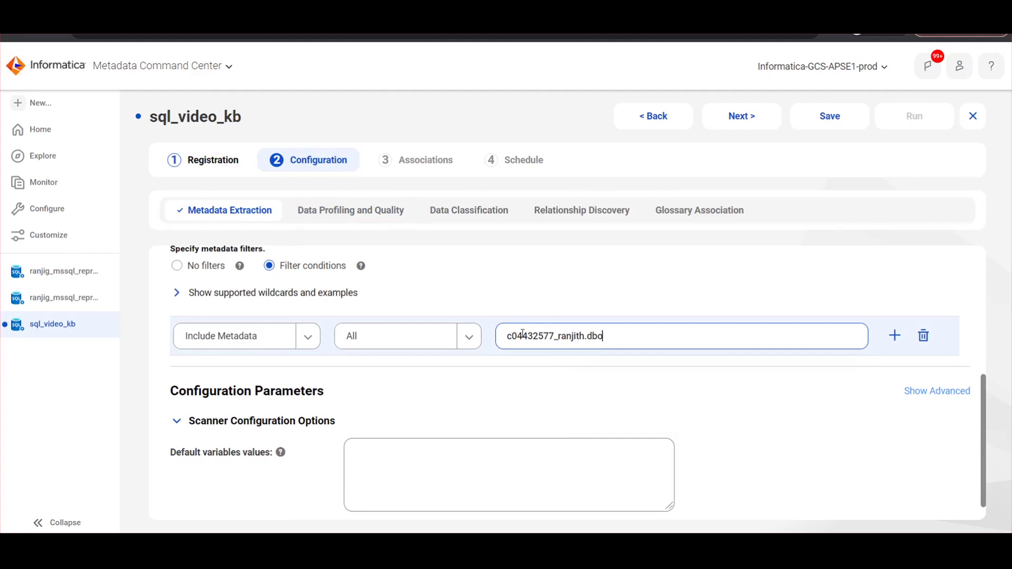
Step: Enable data profiling for the catalog source and set its runtime environment to 1Ranjig
{"action": "left_click", "coordinate": [329, 216]}
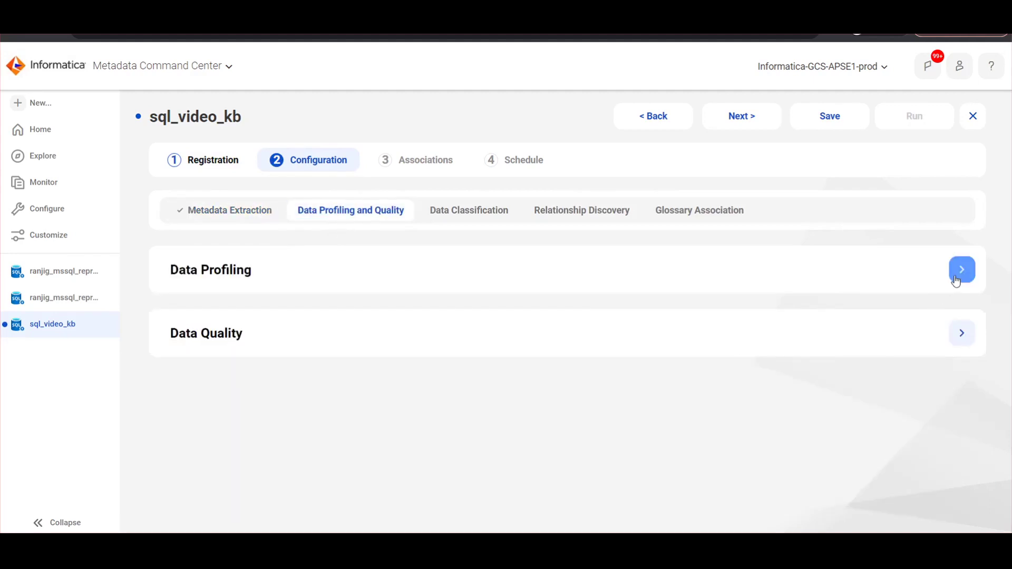
{"action": "left_click", "coordinate": [962, 269]}
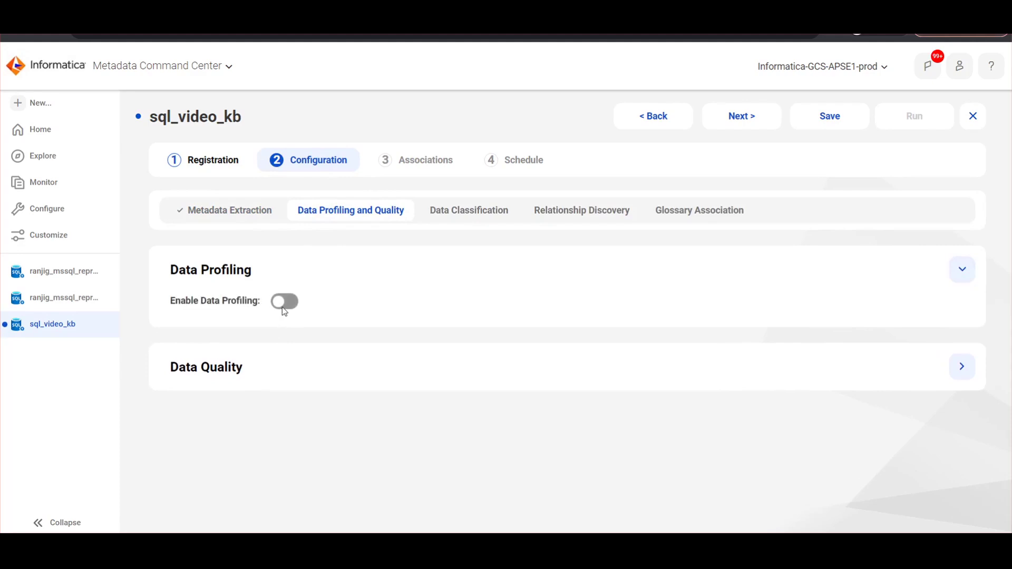
{"action": "left_click", "coordinate": [284, 303]}
{"action": "left_click", "coordinate": [397, 363]}
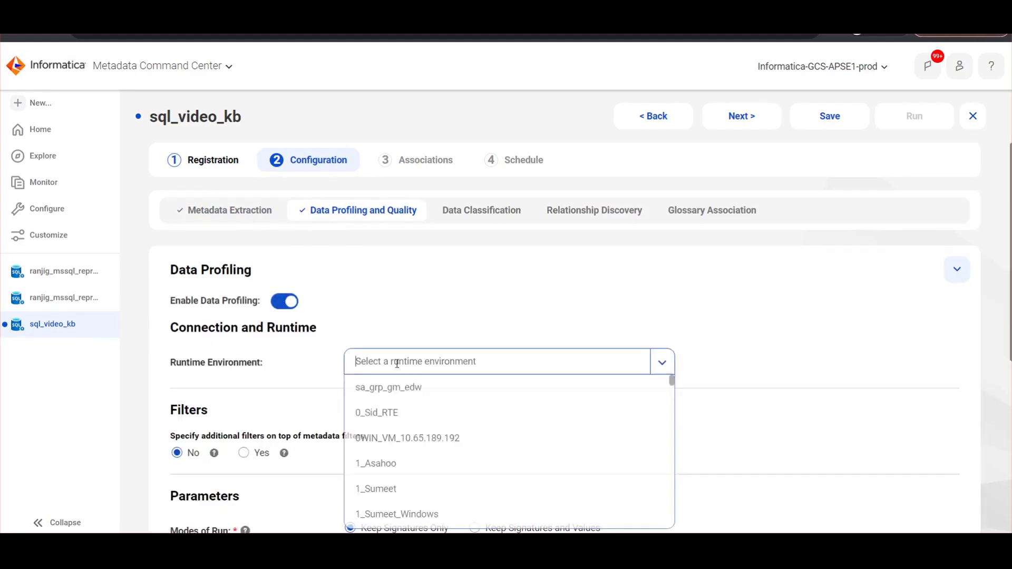
{"action": "type", "text": "1Ranjig"}
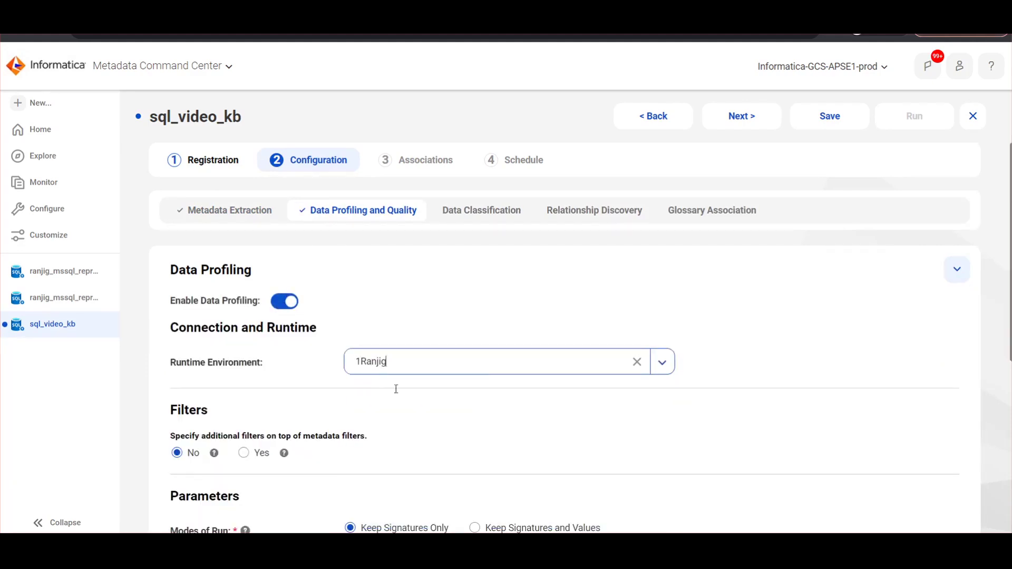
{"action": "scroll", "coordinate": [411, 425], "scroll_direction": "down", "scroll_amount": 5}
{"action": "scroll", "coordinate": [411, 425], "scroll_direction": "up", "scroll_amount": 5}
Step: Enable data classification and base it on Data Classification Rules
{"action": "left_click", "coordinate": [469, 217]}
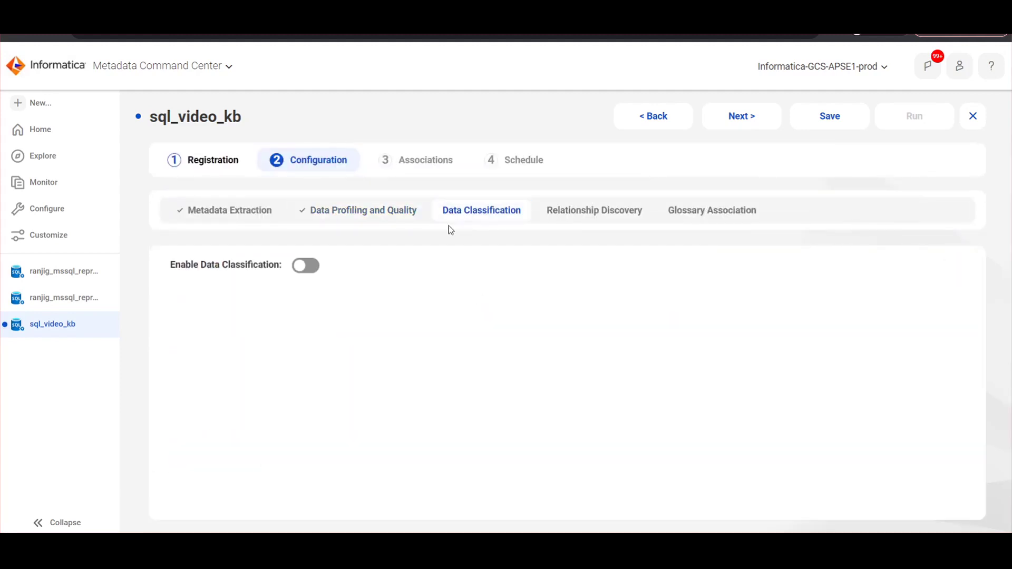
{"action": "left_click", "coordinate": [304, 270]}
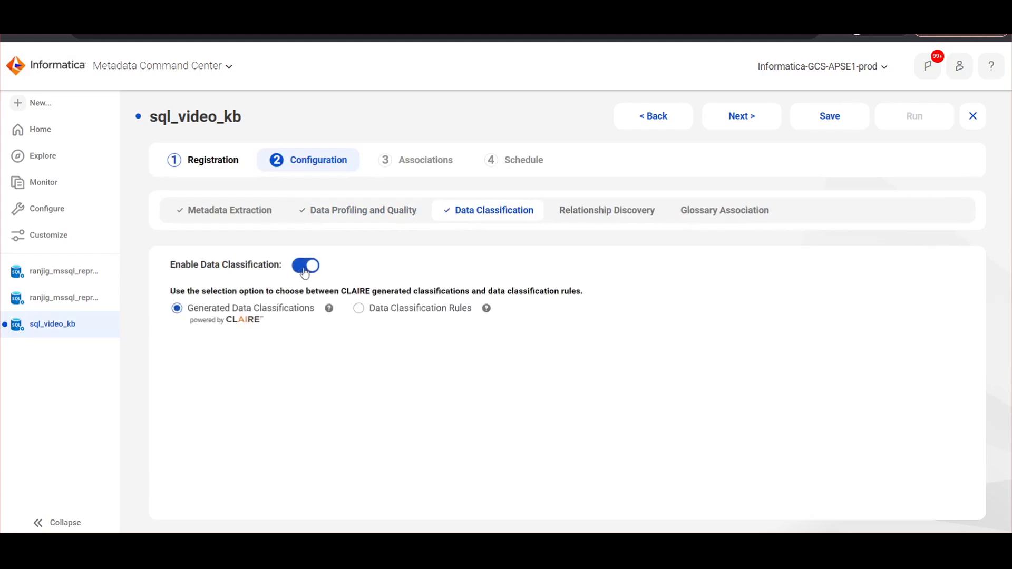
{"action": "left_click", "coordinate": [381, 314]}
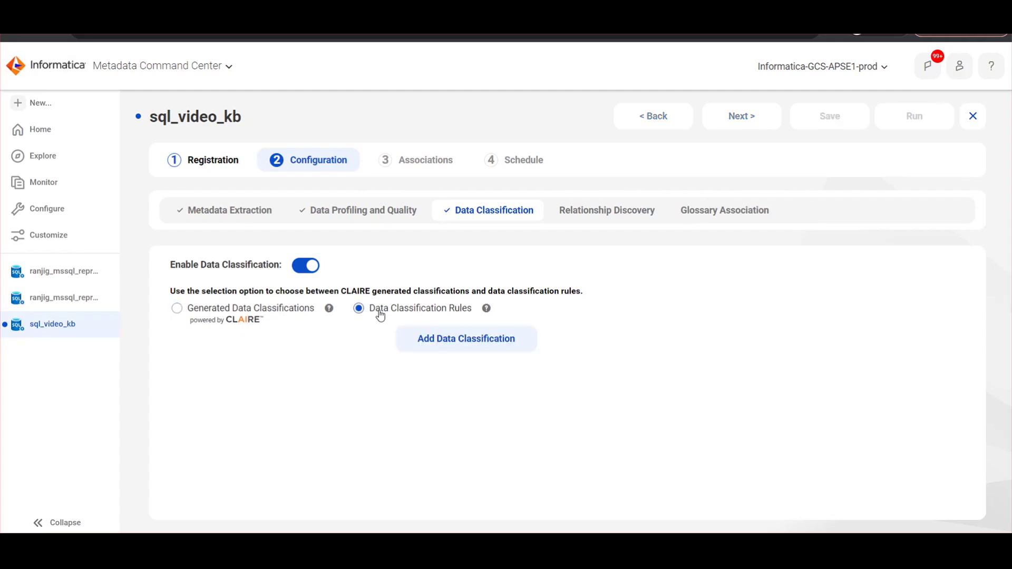
Step: Add the Address Line 1 and Phone Number USA data classifications to the catalog source's classification rules
{"action": "left_click", "coordinate": [459, 342]}
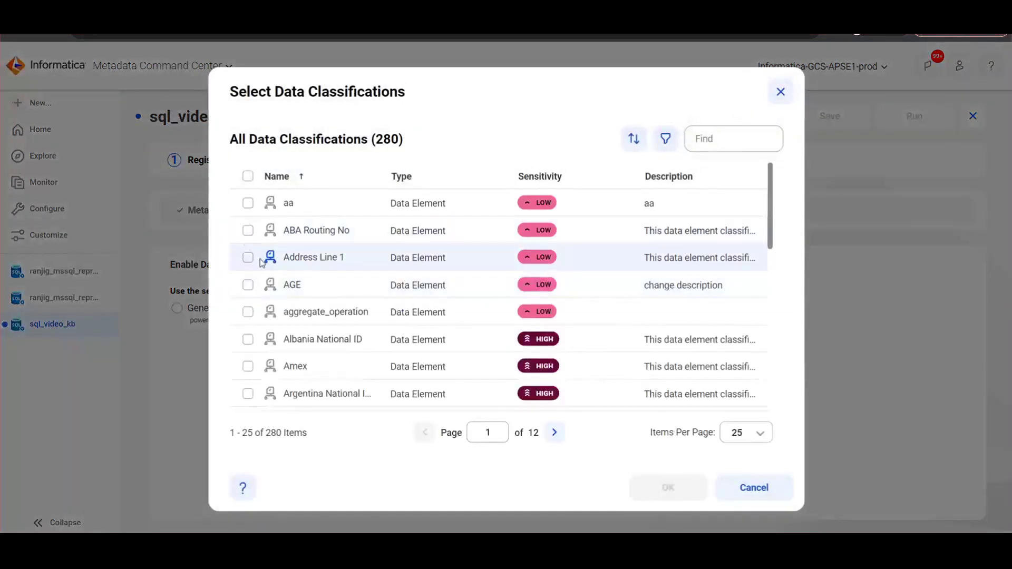
{"action": "left_click", "coordinate": [258, 262]}
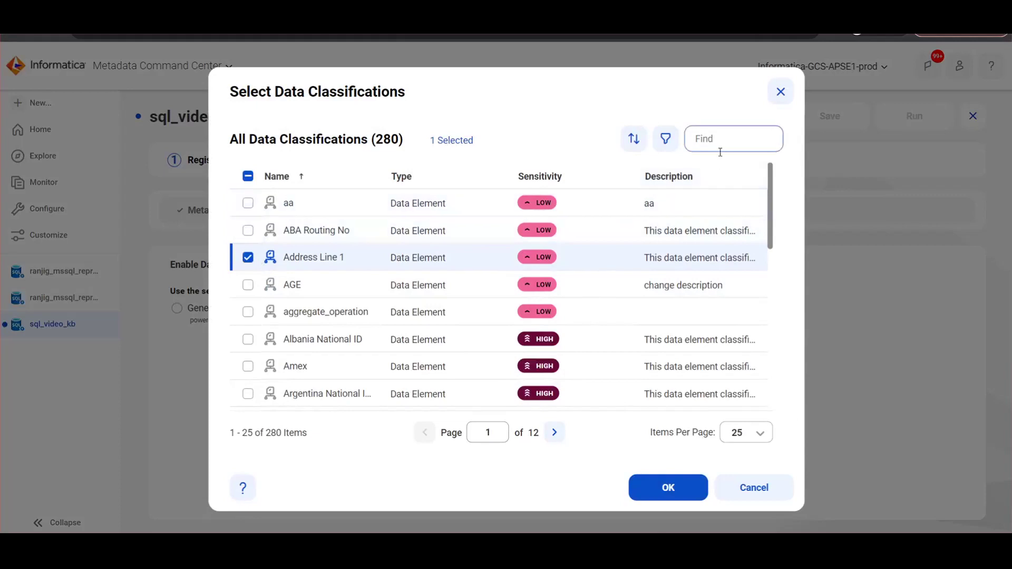
{"action": "type", "text": "phone"}
{"action": "left_click", "coordinate": [328, 212]}
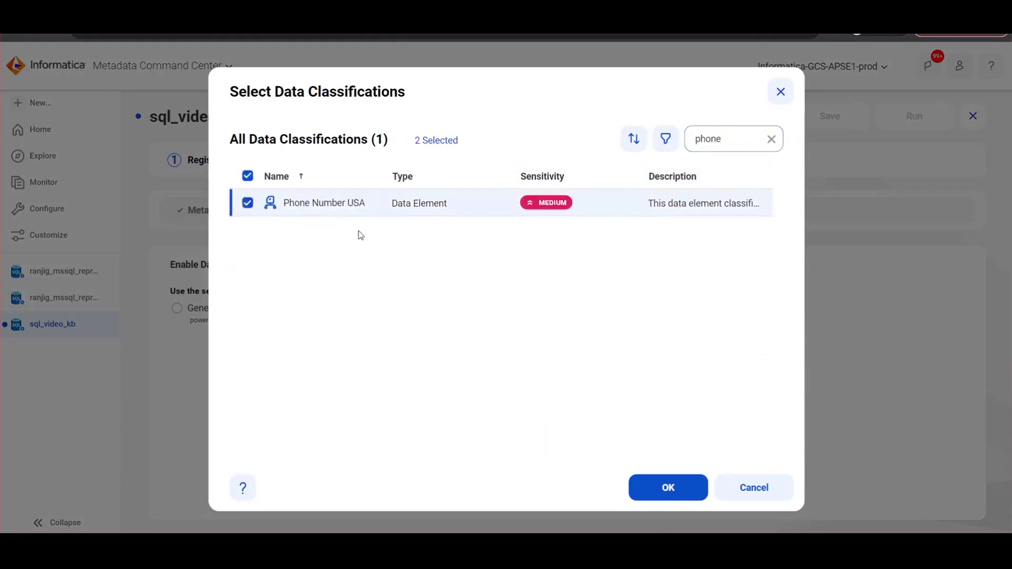
{"action": "left_click", "coordinate": [643, 498]}
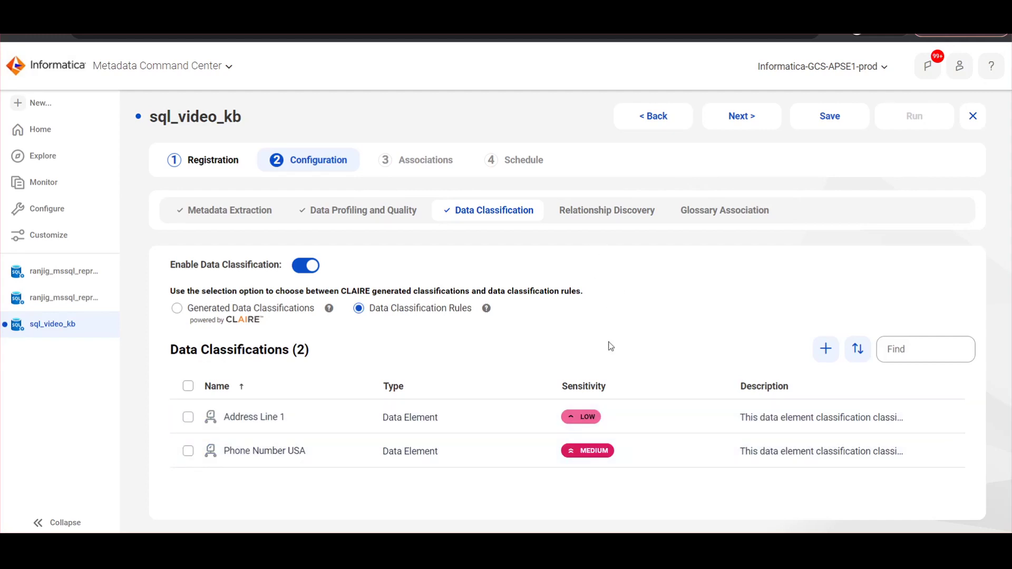
Step: Enable relationship discovery and slightly lower the containment score threshold for joinable tables
{"action": "left_click", "coordinate": [617, 213]}
{"action": "left_click", "coordinate": [326, 266]}
{"action": "scroll", "coordinate": [443, 349], "scroll_direction": "down", "scroll_amount": 1}
{"action": "left_click_drag", "start_coordinate": [408, 482], "coordinate": [401, 482]}
Step: Enable glossary association and set its confidence score threshold for auto-acceptance to 84%
{"action": "left_click", "coordinate": [736, 210]}
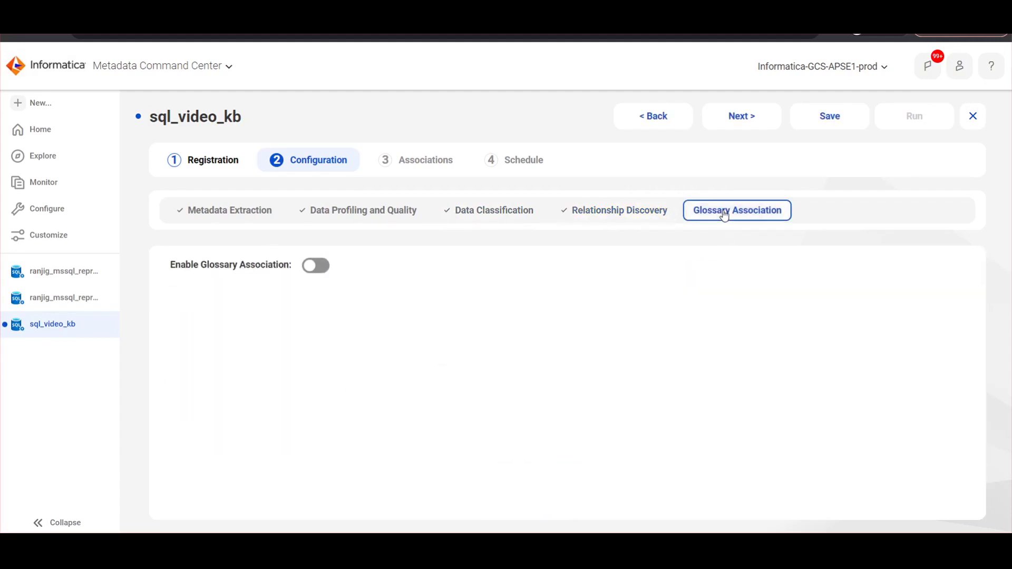
{"action": "left_click", "coordinate": [314, 269]}
{"action": "left_click", "coordinate": [613, 299]}
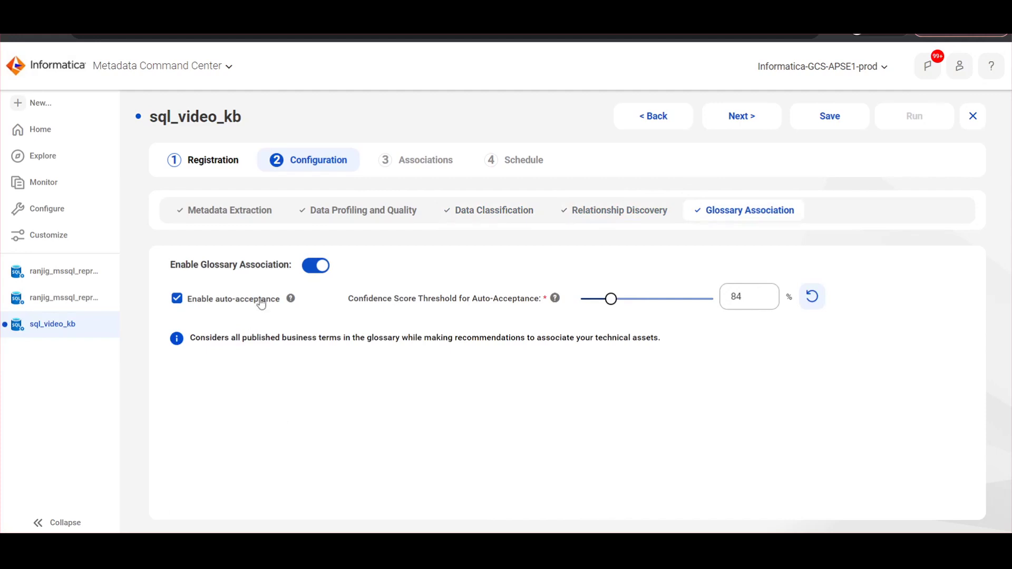
Step: Save the sql_video_kb catalog source and run its job with all the enabled capabilities
{"action": "left_click", "coordinate": [824, 127]}
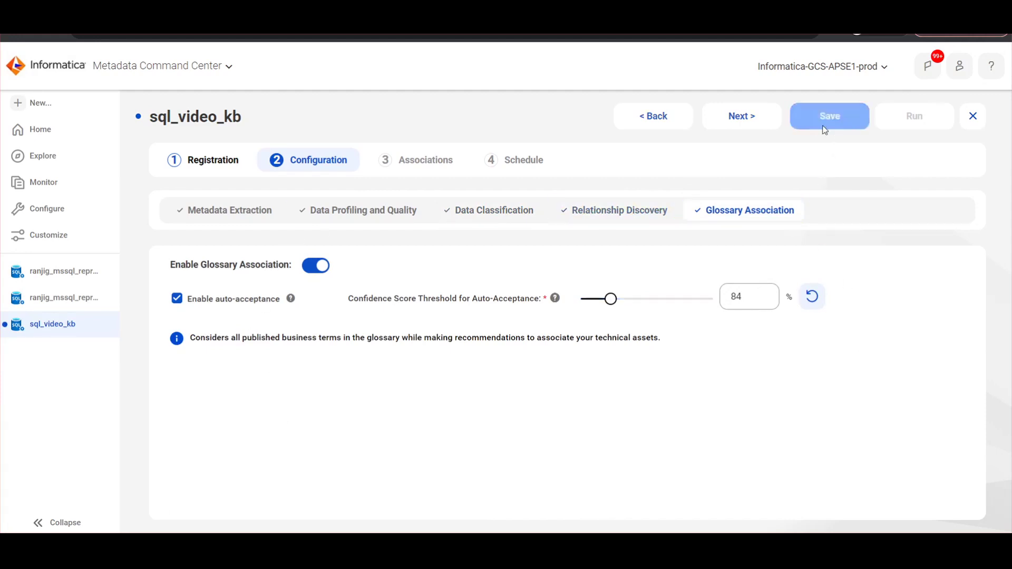
{"action": "left_click", "coordinate": [912, 121]}
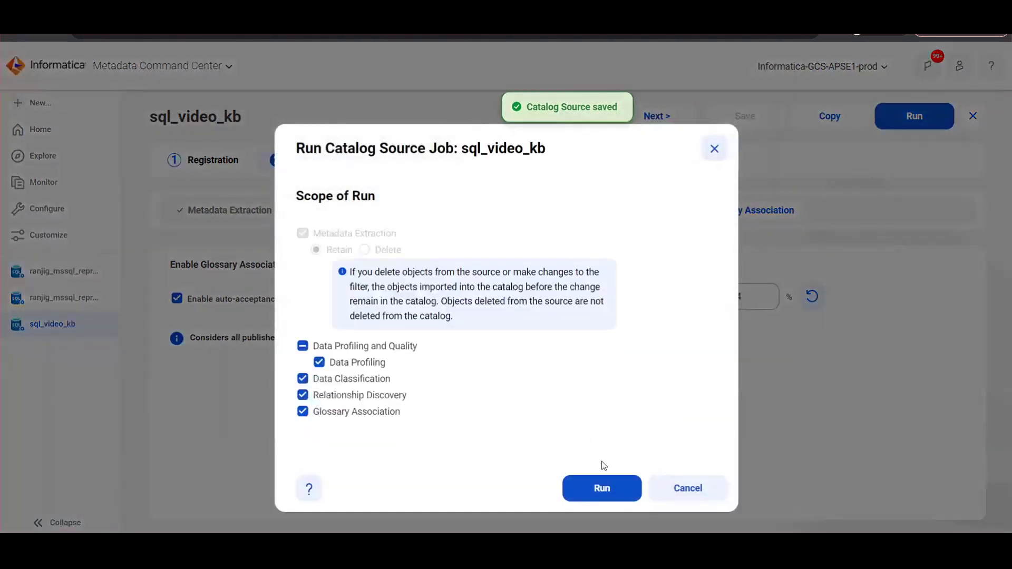
{"action": "left_click", "coordinate": [611, 489]}
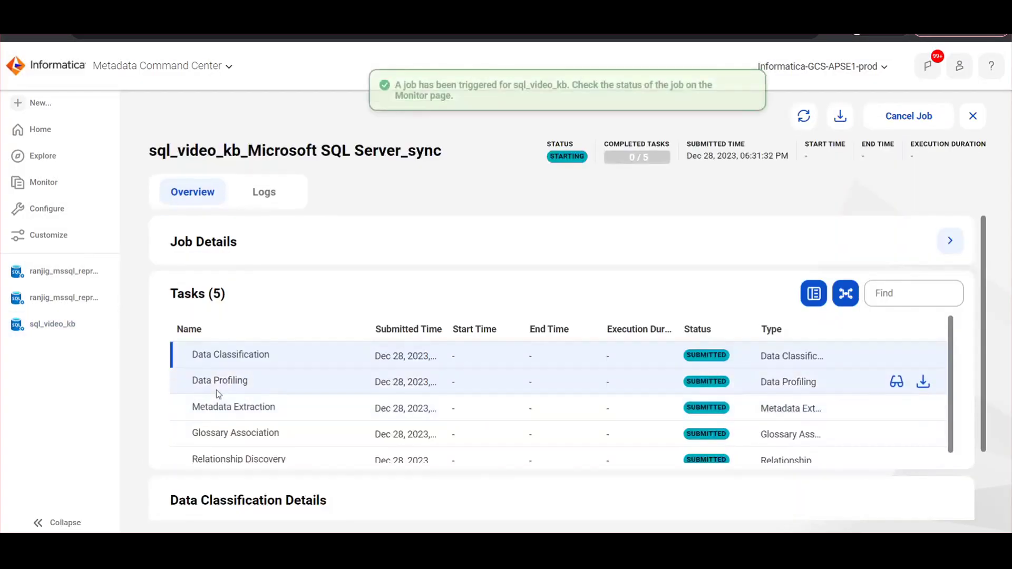
Step: Review the connection properties and metadata extraction settings, including the filter, of the existing ranjig_mssql_repro_video_KB catalog source
{"action": "left_click", "coordinate": [58, 298]}
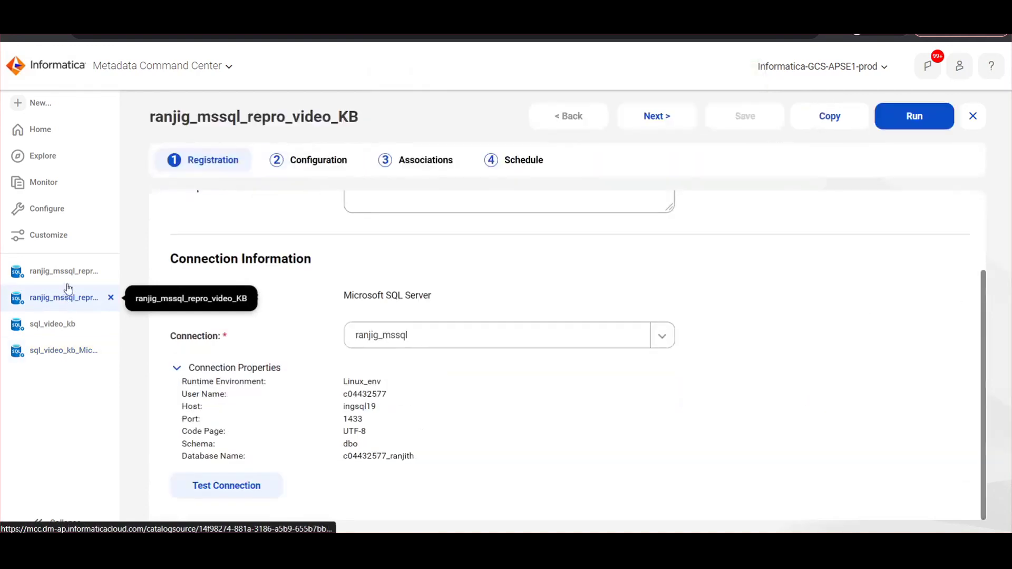
{"action": "scroll", "coordinate": [252, 422], "scroll_direction": "down", "scroll_amount": 3}
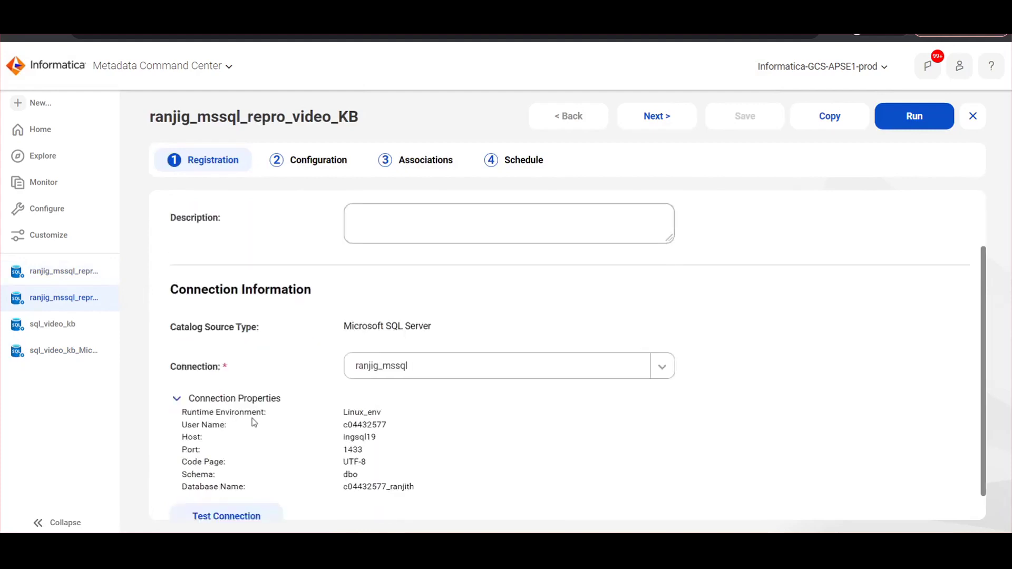
{"action": "left_click", "coordinate": [282, 168]}
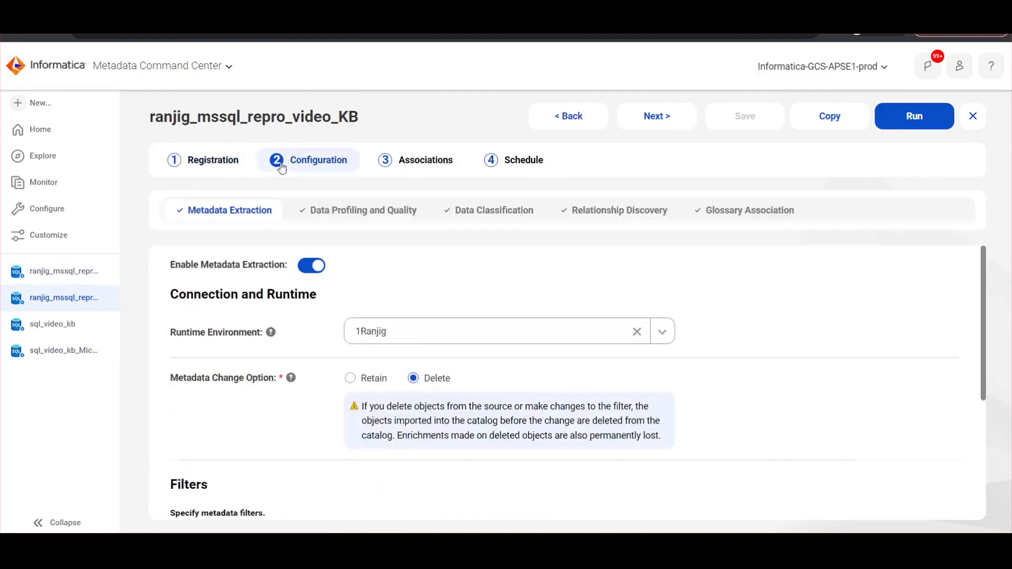
{"action": "scroll", "coordinate": [345, 300], "scroll_direction": "down", "scroll_amount": 3}
{"action": "scroll", "coordinate": [380, 380], "scroll_direction": "down", "scroll_amount": 4}
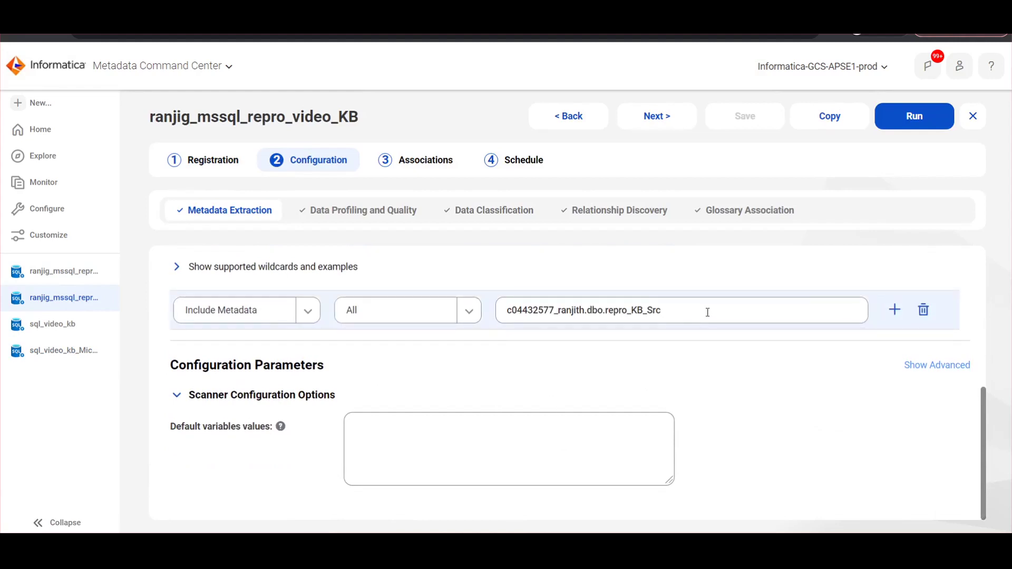
{"action": "scroll", "coordinate": [589, 334], "scroll_direction": "up", "scroll_amount": 5}
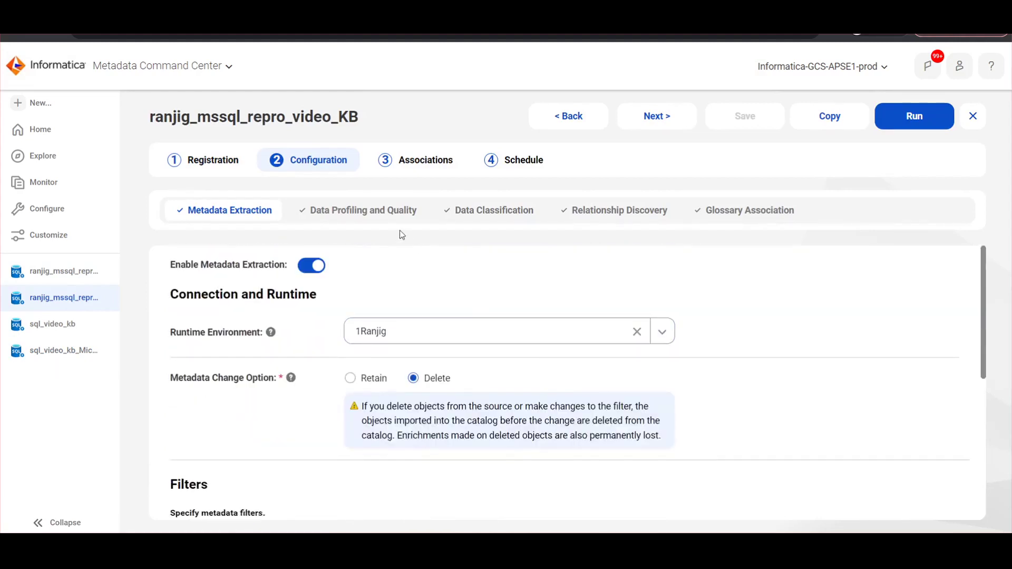
Step: Review the data profiling, data classification, relationship discovery and glossary association settings of ranjig_mssql_repro_video_KB
{"action": "left_click", "coordinate": [375, 213]}
{"action": "left_click", "coordinate": [952, 283]}
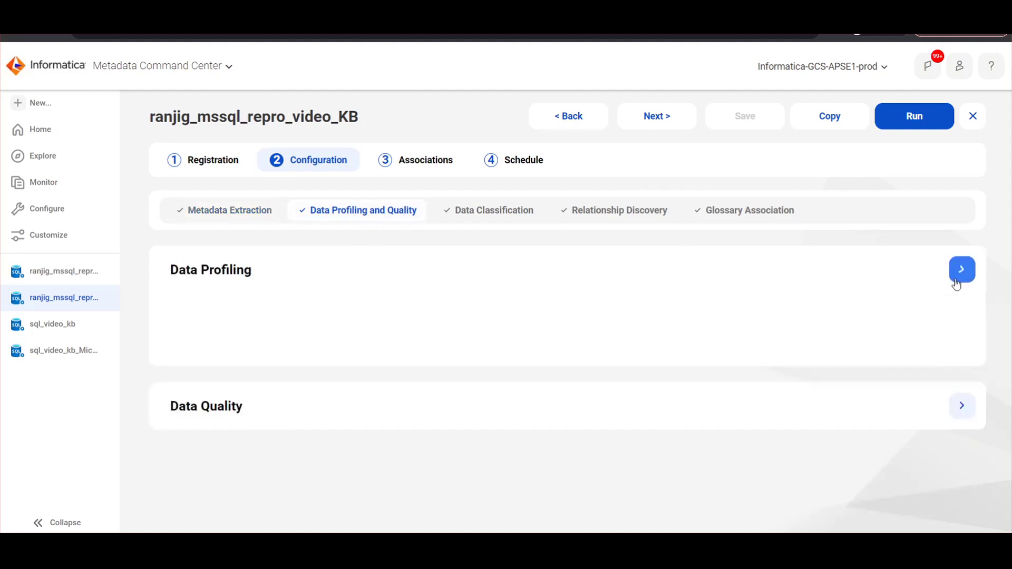
{"action": "scroll", "coordinate": [744, 352], "scroll_direction": "down", "scroll_amount": 3}
{"action": "scroll", "coordinate": [743, 352], "scroll_direction": "down", "scroll_amount": 2}
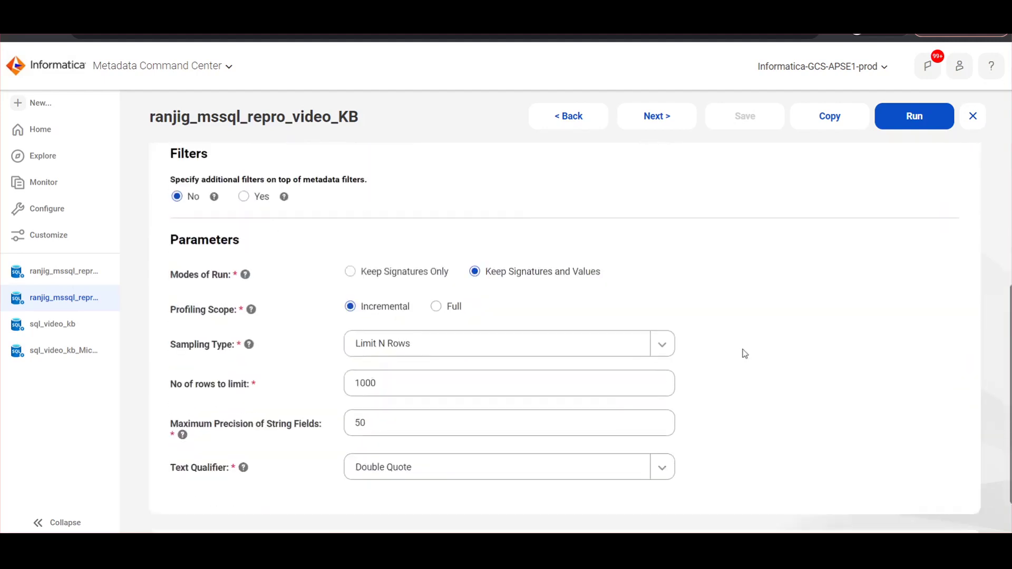
{"action": "scroll", "coordinate": [565, 258], "scroll_direction": "up", "scroll_amount": 5}
{"action": "left_click", "coordinate": [495, 212]}
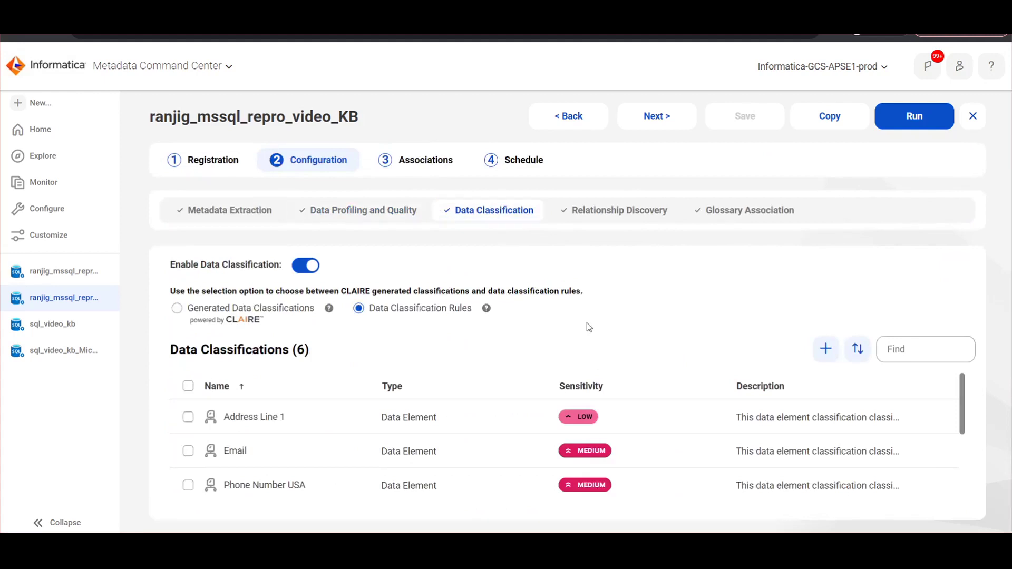
{"action": "left_click", "coordinate": [612, 215]}
{"action": "scroll", "coordinate": [589, 321], "scroll_direction": "down", "scroll_amount": 1}
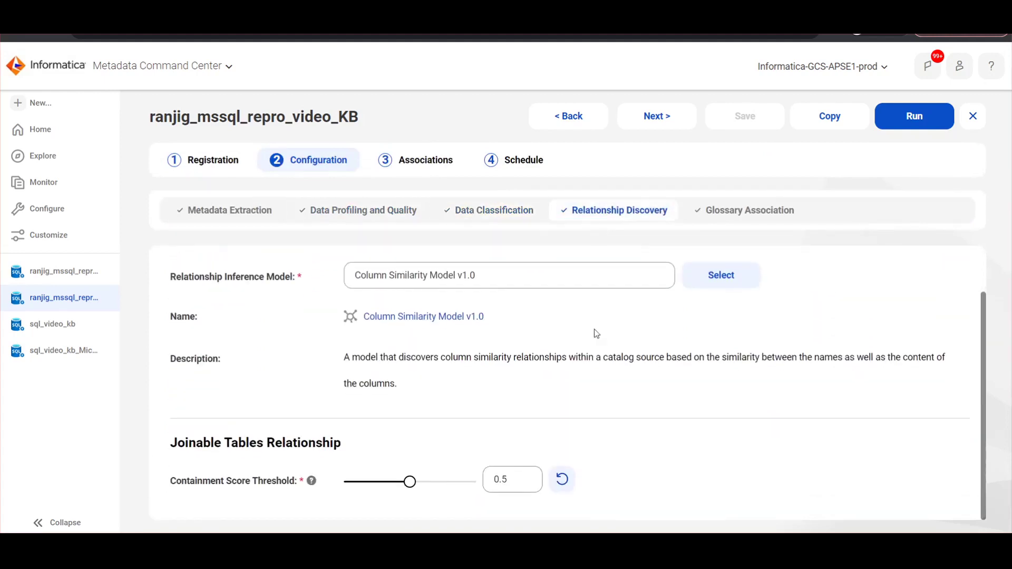
{"action": "left_click", "coordinate": [738, 210]}
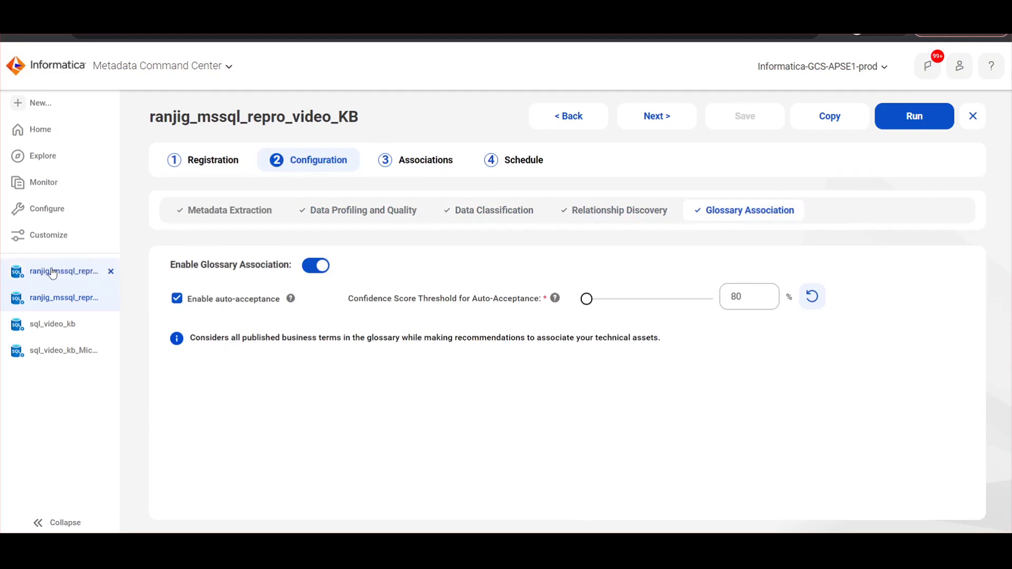
Step: Search the monitored jobs for ranjig_mssql_repro_video_KB, using the name copied from its earlier job's details
{"action": "left_click", "coordinate": [115, 272]}
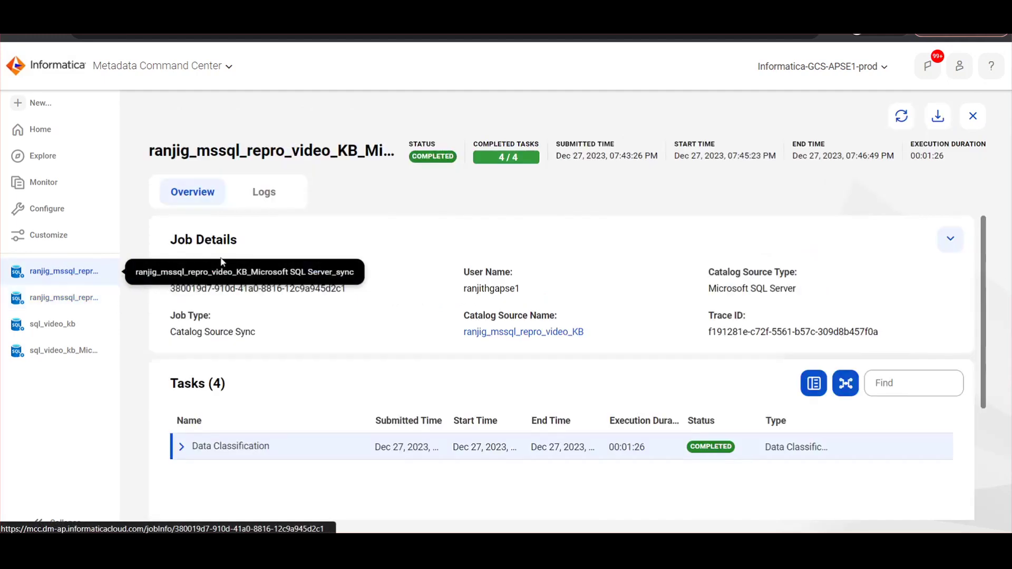
{"action": "scroll", "coordinate": [381, 312], "scroll_direction": "down", "scroll_amount": 2}
{"action": "scroll", "coordinate": [381, 312], "scroll_direction": "up", "scroll_amount": 2}
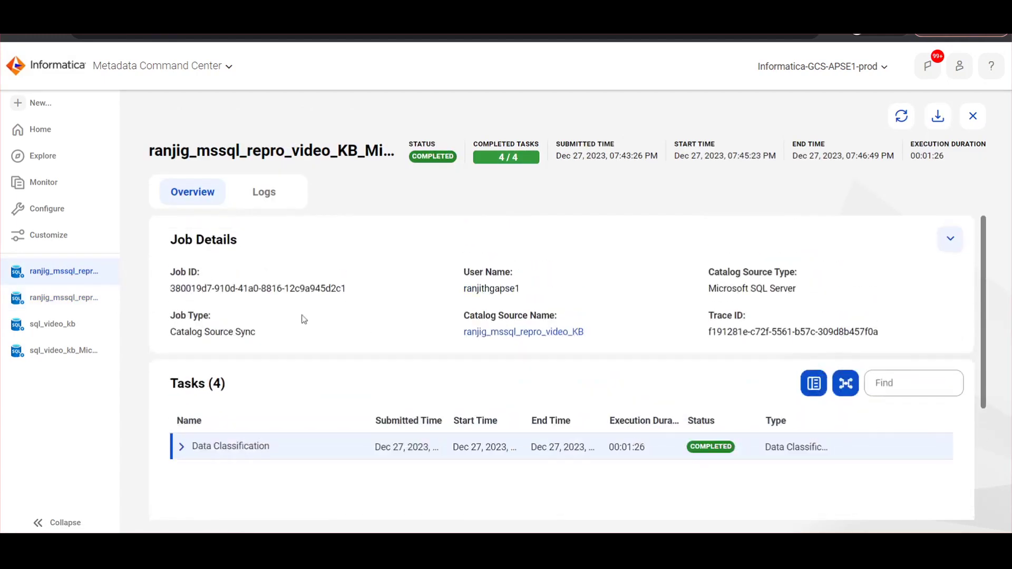
{"action": "left_click_drag", "start_coordinate": [149, 152], "coordinate": [356, 150]}
{"action": "key", "text": "ctrl+c"}
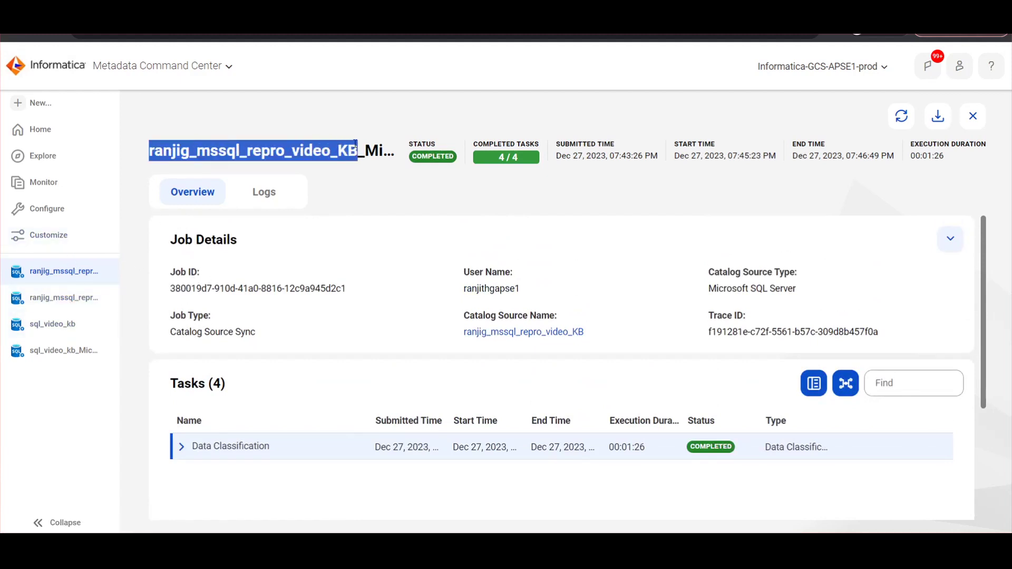
{"action": "left_click", "coordinate": [66, 191]}
{"action": "left_click", "coordinate": [907, 214]}
{"action": "key", "text": "ctrl+v"}
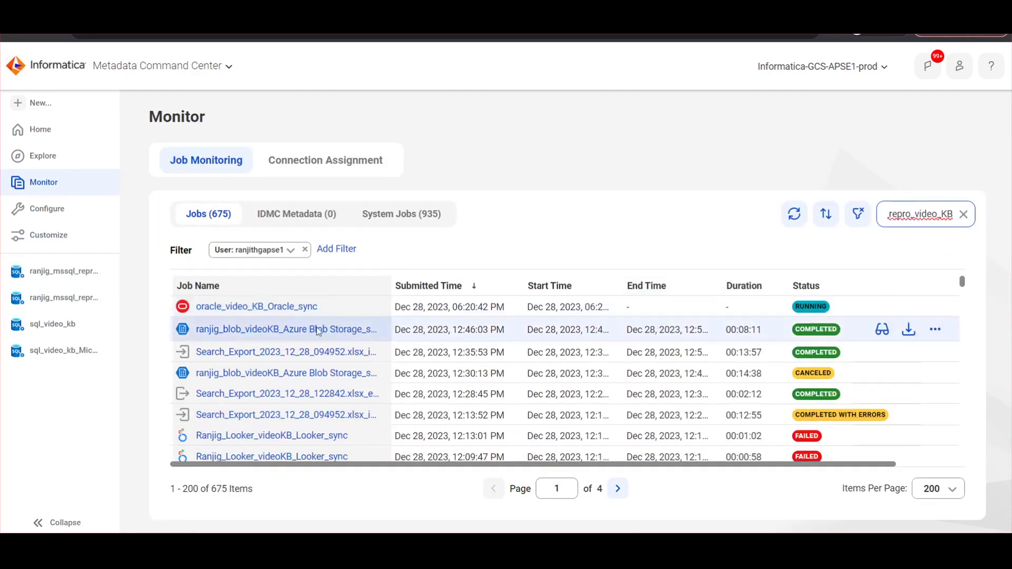
Step: Open the matching ranjig_mssql_repro_video_KB sync job and examine the status of its tasks
{"action": "left_click", "coordinate": [262, 306]}
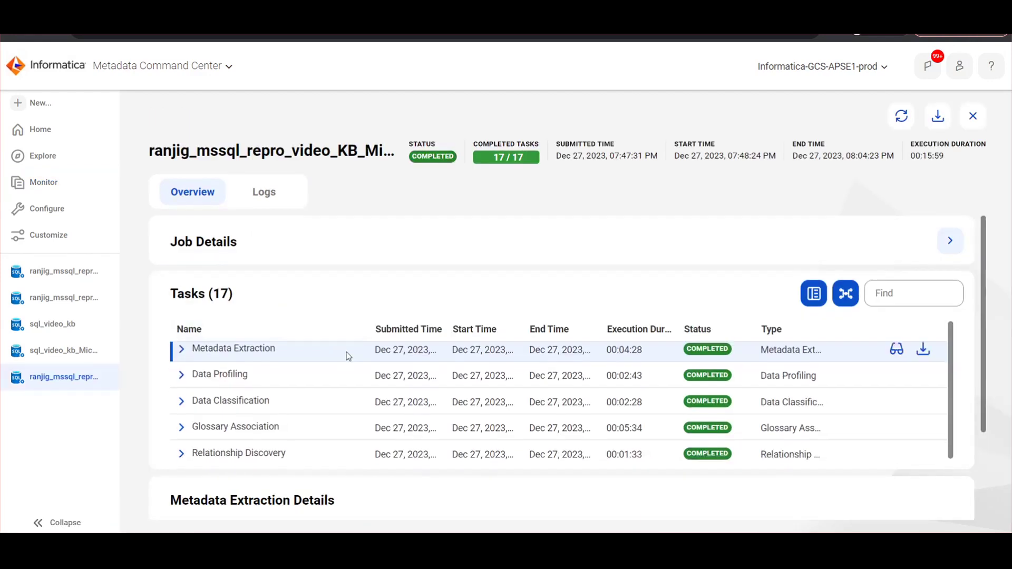
{"action": "scroll", "coordinate": [369, 369], "scroll_direction": "down", "scroll_amount": 3}
{"action": "scroll", "coordinate": [364, 360], "scroll_direction": "up", "scroll_amount": 3}
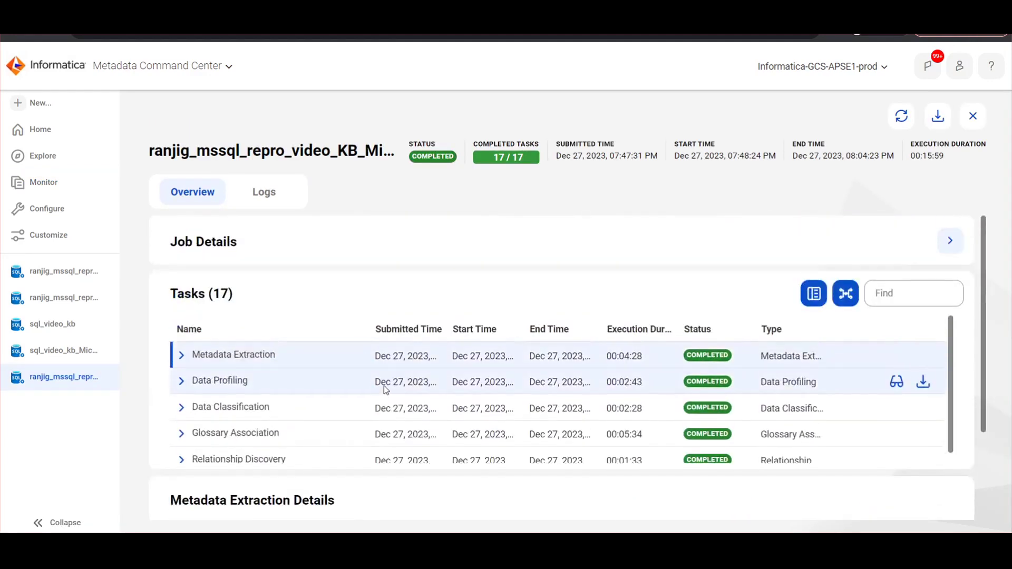
{"action": "scroll", "coordinate": [457, 426], "scroll_direction": "down", "scroll_amount": 1}
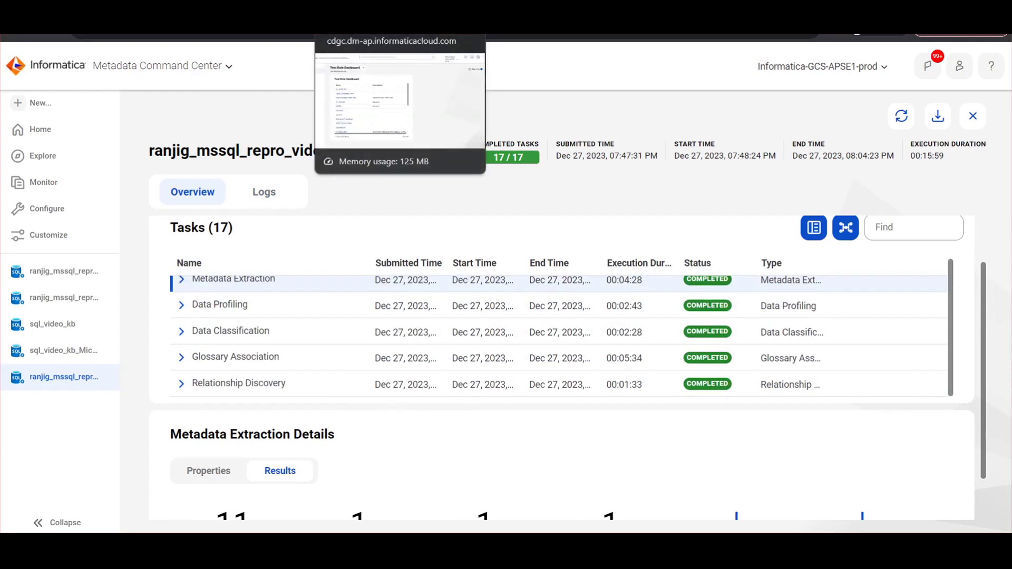
Step: Switch to Data Governance and Catalog, rerun the recent search for catalog source "ranjig_mssql_repro_video_KB" and open the catalog source
{"action": "left_click", "coordinate": [379, 37]}
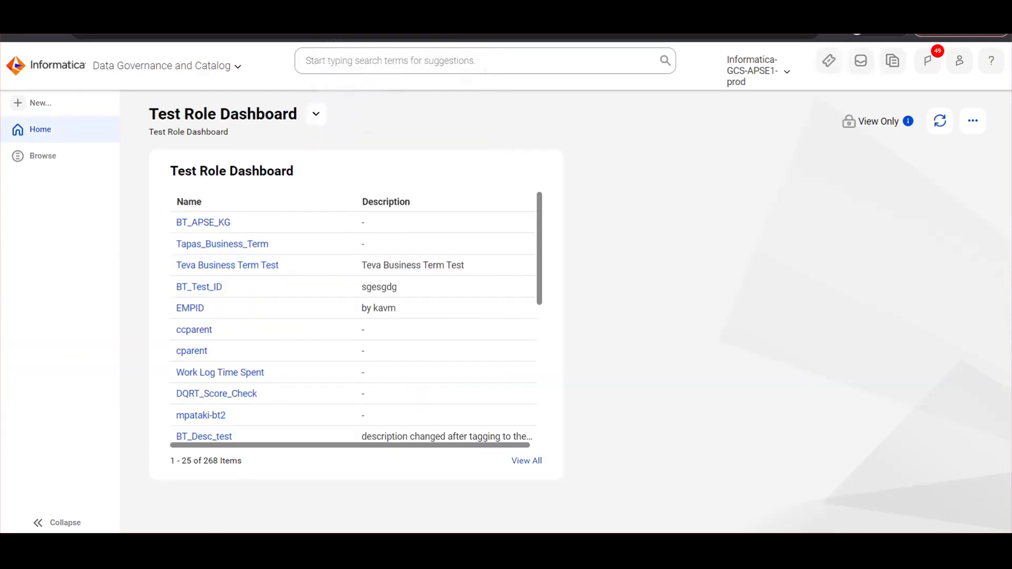
{"action": "left_click", "coordinate": [340, 62]}
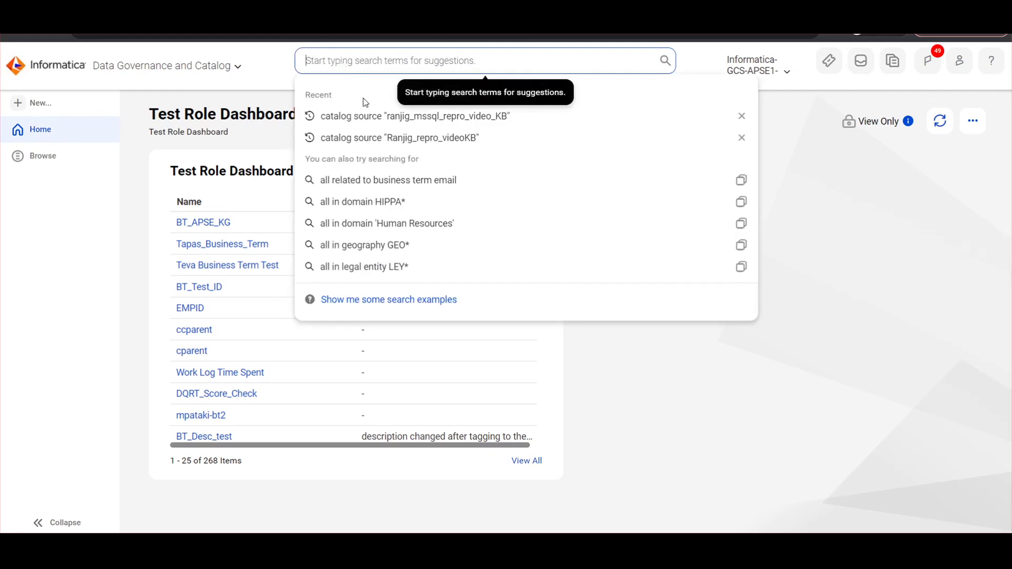
{"action": "left_click", "coordinate": [369, 115]}
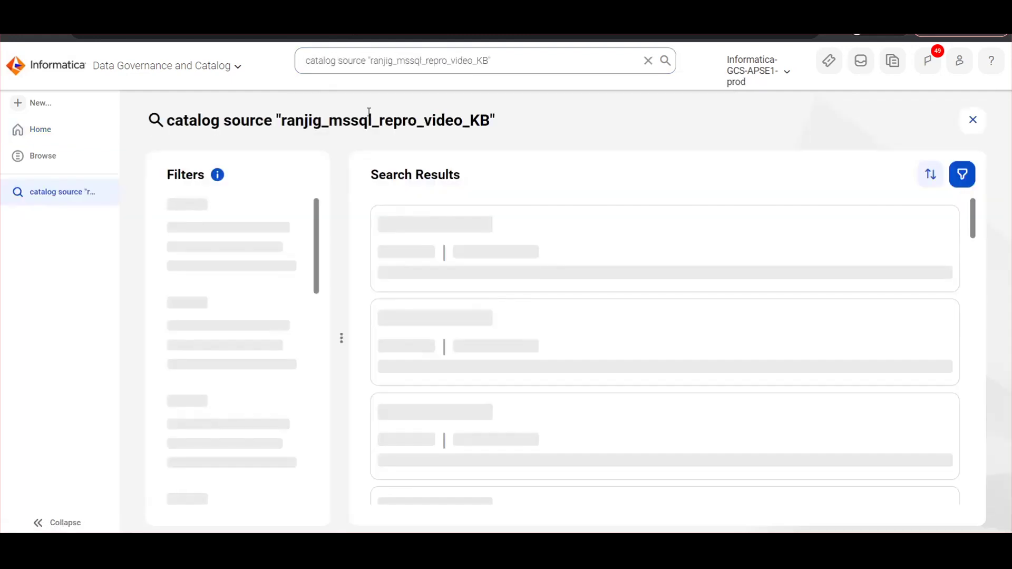
{"action": "left_click", "coordinate": [463, 224]}
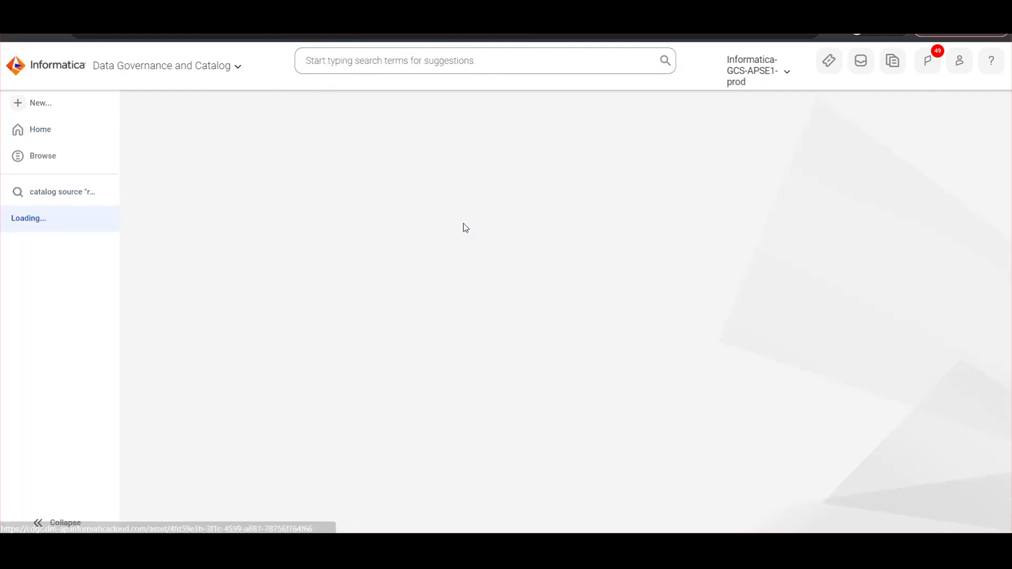
Step: List the tables of the ranjig_mssql_repro_video_KB catalog source and open the repro_KB_Src table
{"action": "scroll", "coordinate": [296, 320], "scroll_direction": "down", "scroll_amount": 3}
{"action": "scroll", "coordinate": [298, 331], "scroll_direction": "up", "scroll_amount": 1}
{"action": "scroll", "coordinate": [274, 330], "scroll_direction": "down", "scroll_amount": 1}
{"action": "left_click", "coordinate": [246, 310]}
{"action": "scroll", "coordinate": [412, 369], "scroll_direction": "up", "scroll_amount": 1}
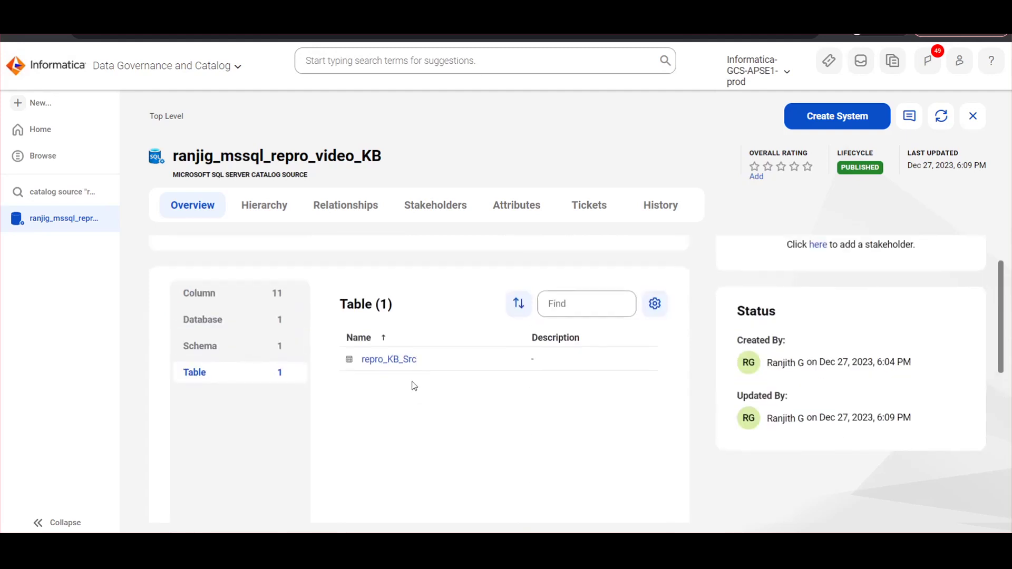
{"action": "left_click", "coordinate": [381, 361]}
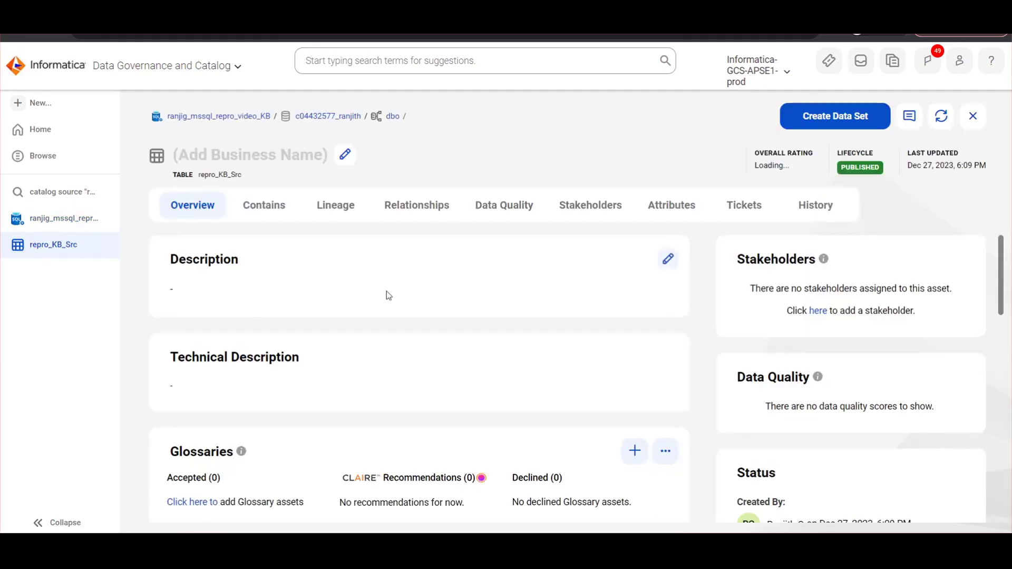
Step: Examine the overview of repro_KB_Src and the full list of its columns with their glossaries and classifications
{"action": "scroll", "coordinate": [387, 292], "scroll_direction": "down", "scroll_amount": 9}
{"action": "scroll", "coordinate": [411, 323], "scroll_direction": "down", "scroll_amount": 5}
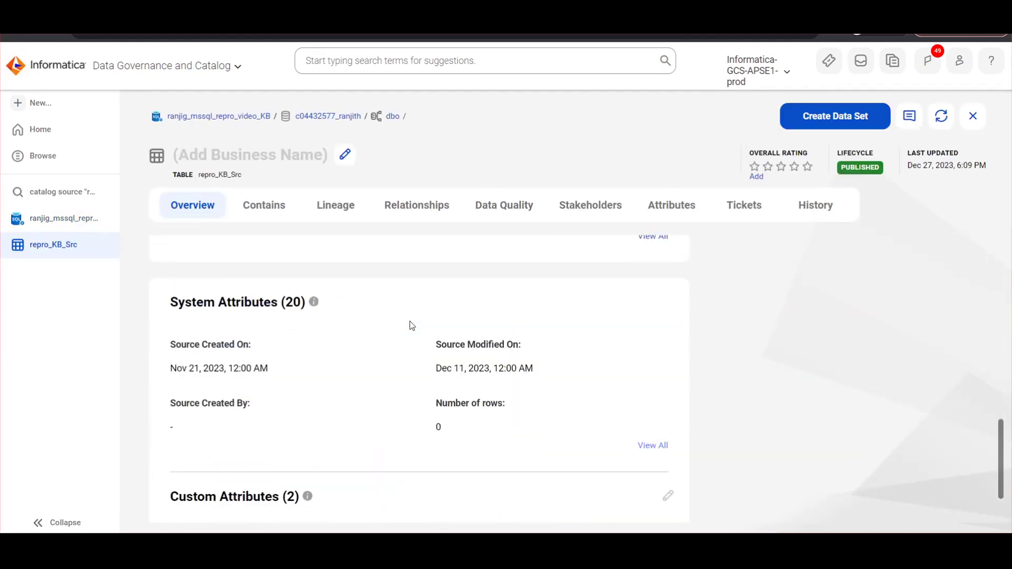
{"action": "scroll", "coordinate": [410, 322], "scroll_direction": "up", "scroll_amount": 3}
{"action": "scroll", "coordinate": [410, 323], "scroll_direction": "up", "scroll_amount": 5}
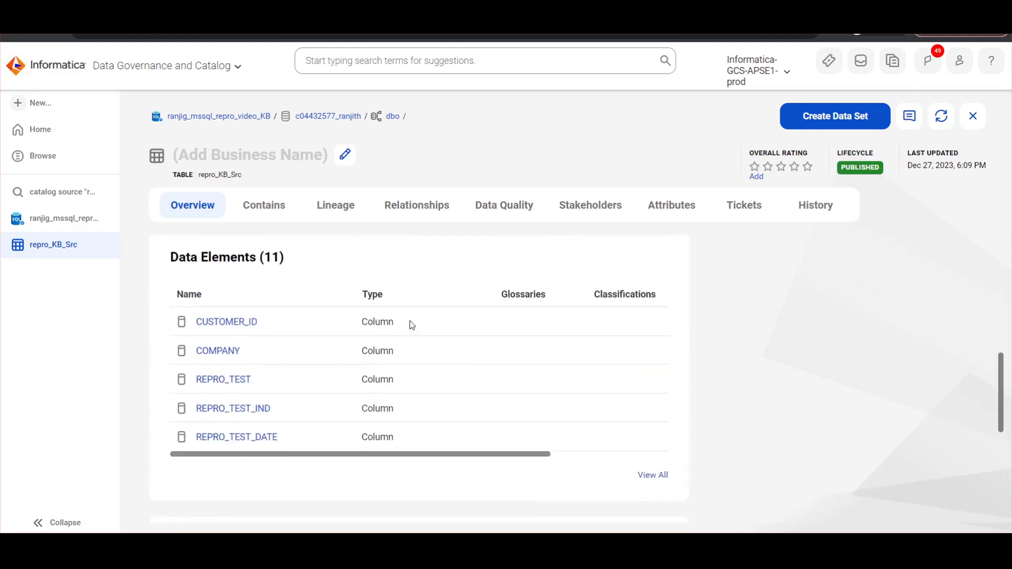
{"action": "scroll", "coordinate": [454, 411], "scroll_direction": "down", "scroll_amount": 2}
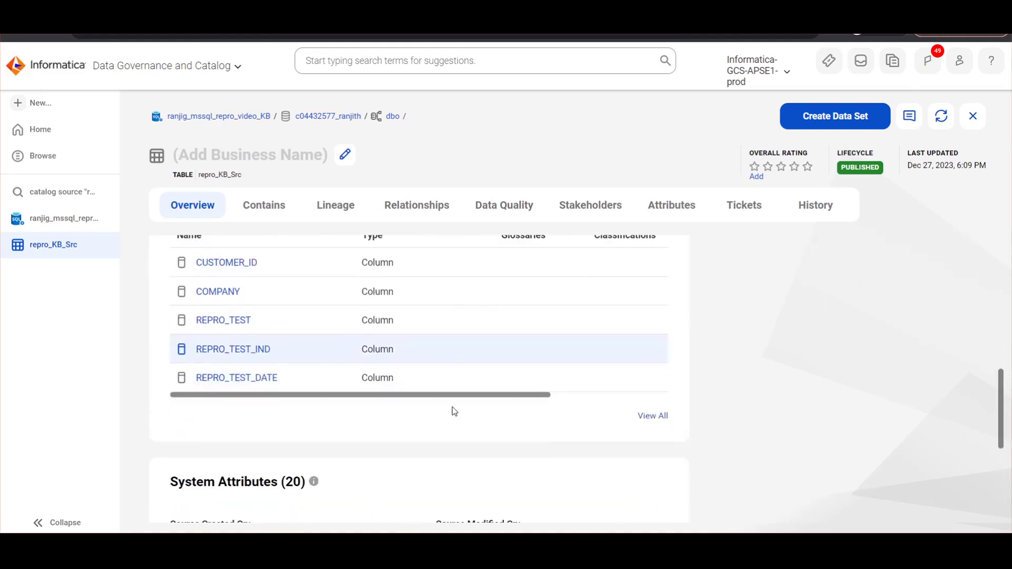
{"action": "left_click", "coordinate": [651, 416]}
{"action": "scroll", "coordinate": [580, 420], "scroll_direction": "down", "scroll_amount": 2}
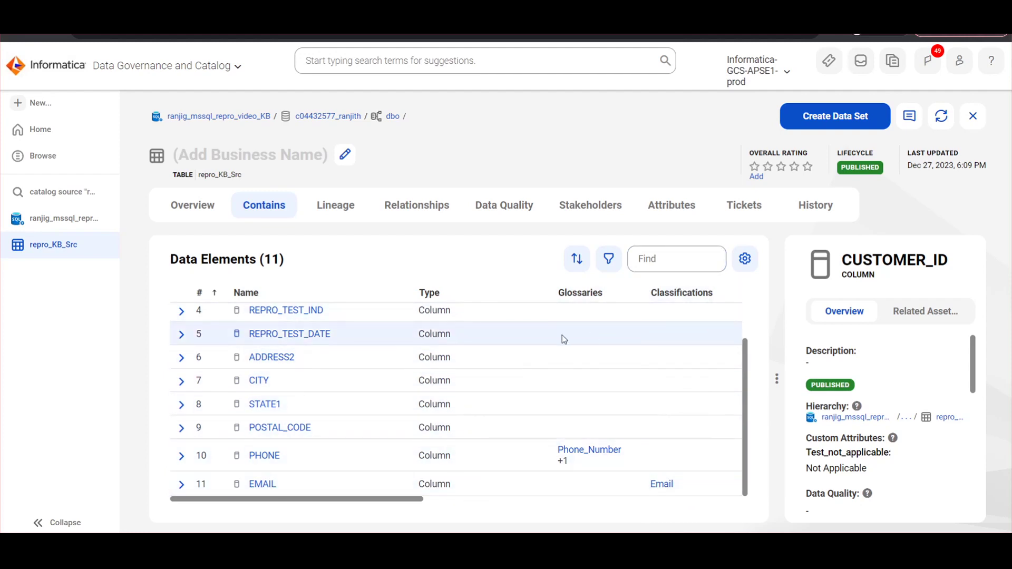
Step: Display the data set level lineage of the repro_KB_Src table
{"action": "left_click", "coordinate": [337, 213]}
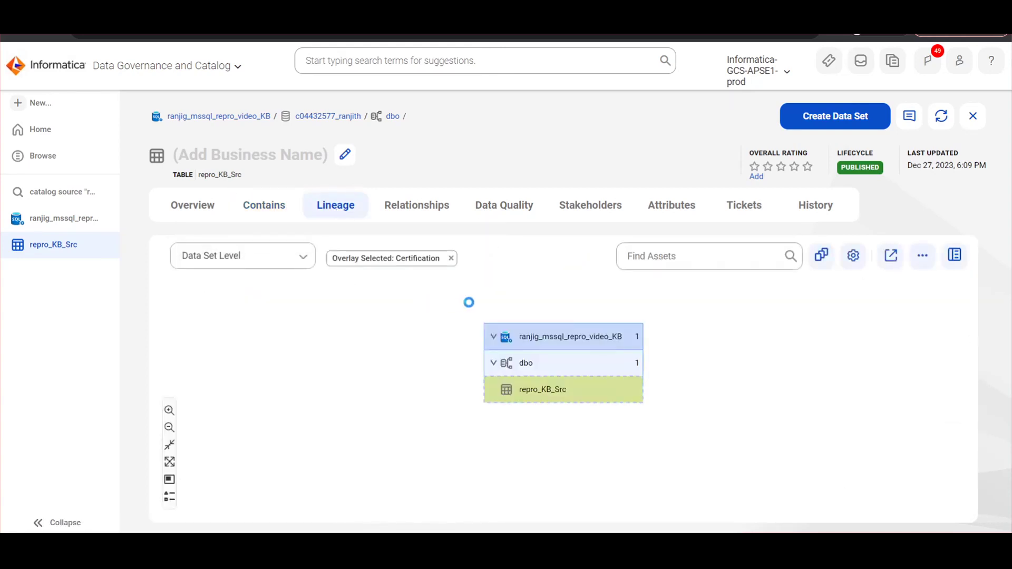
{"action": "scroll", "coordinate": [481, 306], "scroll_direction": "down", "scroll_amount": 1}
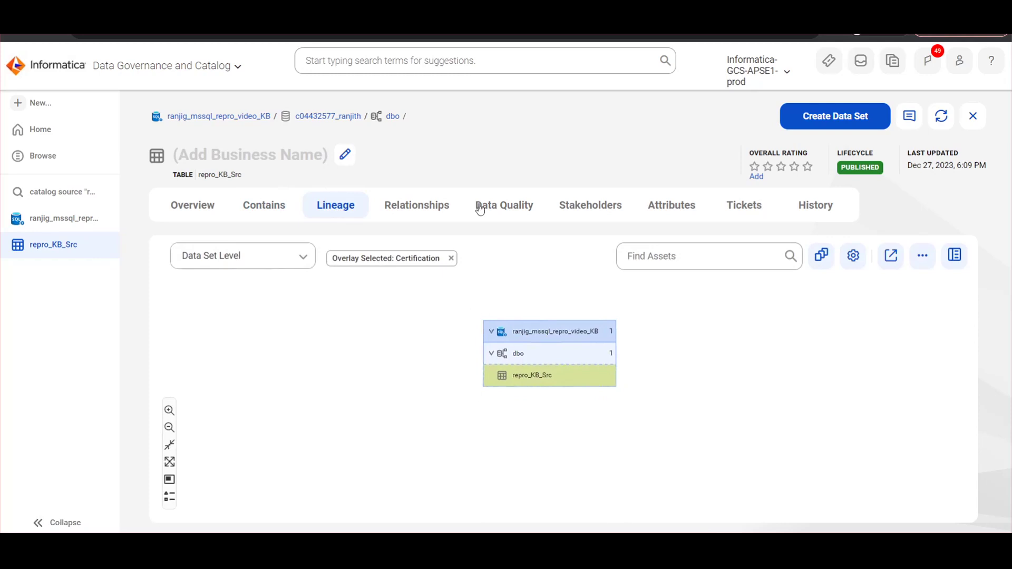